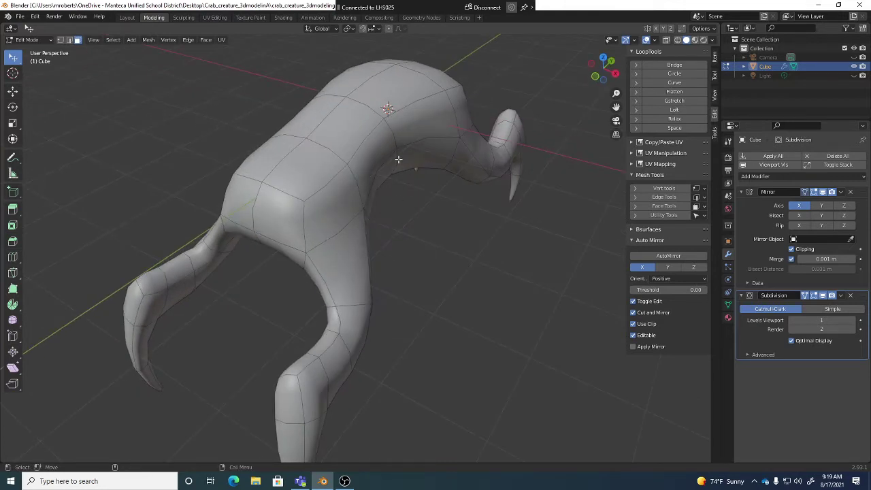
Box-select the faces of the near leg joints and adjoining body with Select Box, then clear the selection.
middle_click_drag(439, 219, 402, 150)
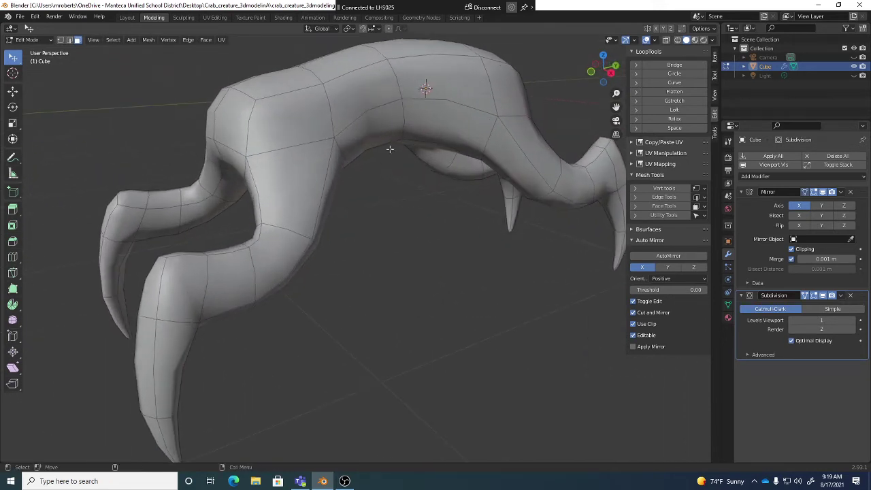
scroll(376, 161, "up", 2)
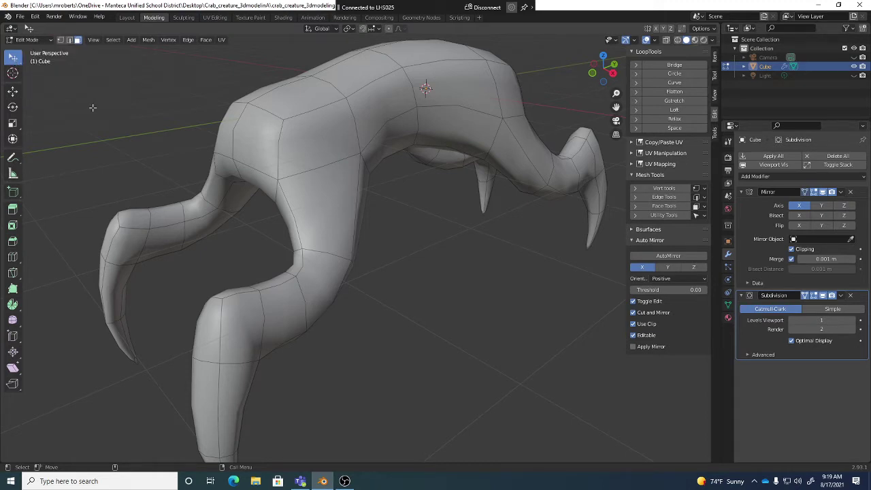
key("w")
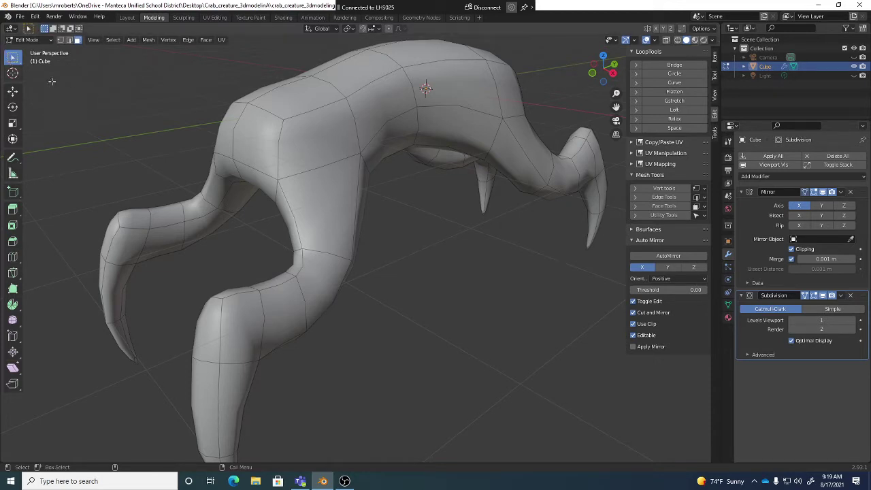
middle_click_drag(377, 192, 359, 185)
scroll(359, 186, "down", 2)
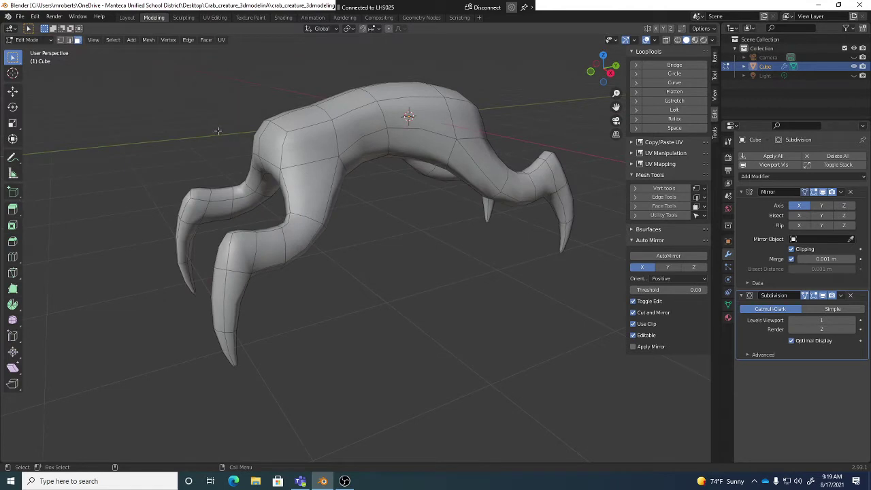
left_click_drag(230, 143, 364, 260)
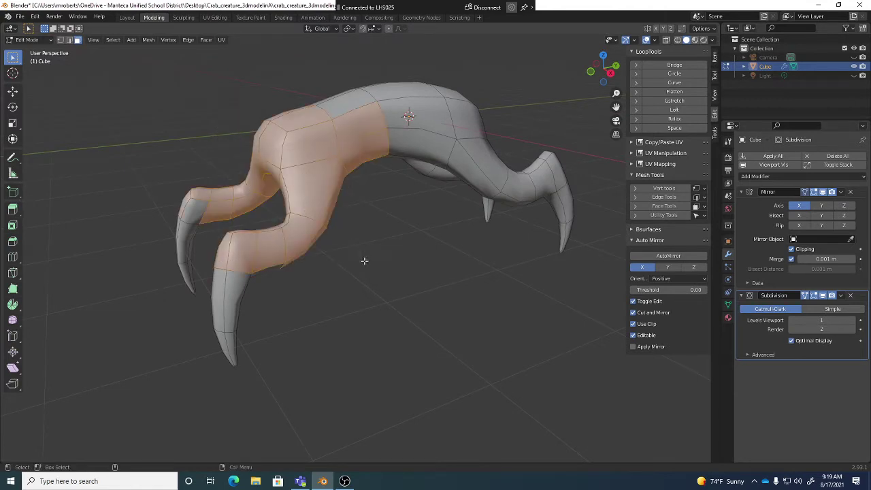
mouse_move(351, 225)
middle_mouse_down()
mouse_move(420, 216)
mouse_move(466, 185)
mouse_move(356, 234)
mouse_move(361, 239)
middle_mouse_up()
left_click(367, 239)
Paint a selection across the near leg and body faces with Circle Select, then deselect everything.
key("c")
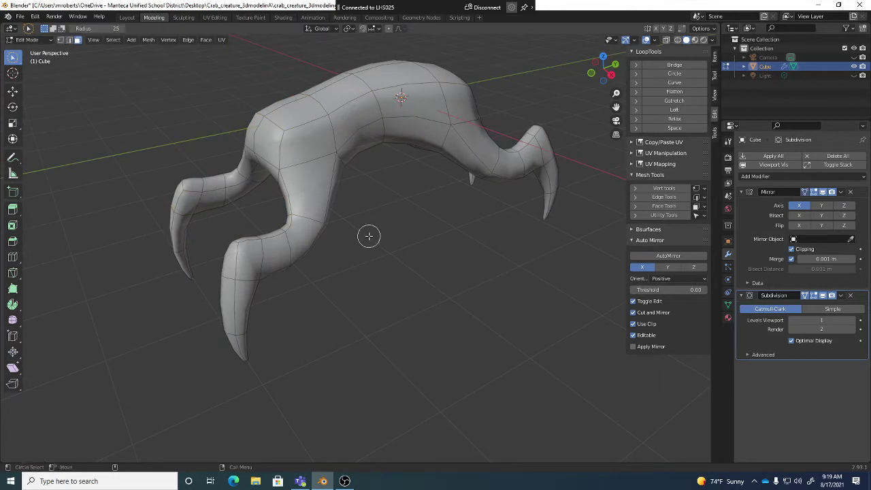
middle_click_drag(330, 172, 356, 159)
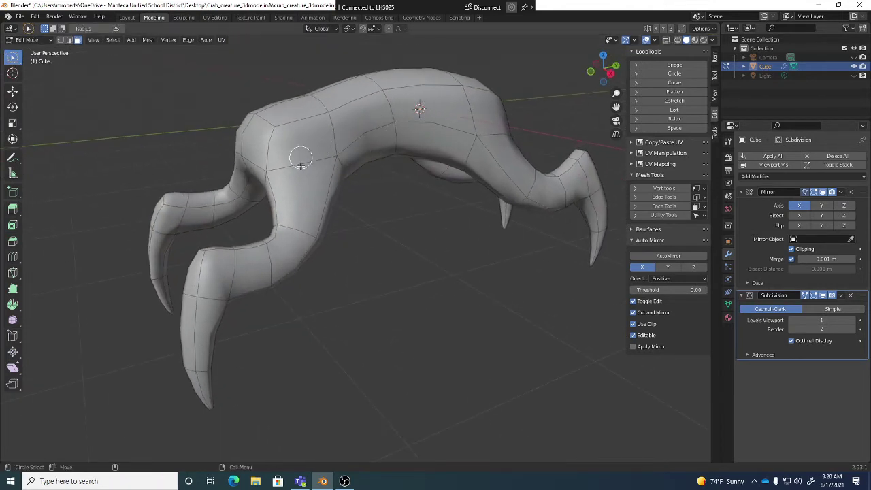
mouse_move(224, 277)
left_mouse_down()
mouse_move(291, 252)
mouse_move(310, 139)
mouse_move(371, 115)
mouse_move(439, 112)
mouse_move(482, 140)
left_mouse_up()
mouse_move(443, 197)
middle_mouse_down()
mouse_move(474, 151)
mouse_move(451, 189)
middle_mouse_up()
key("alt+a")
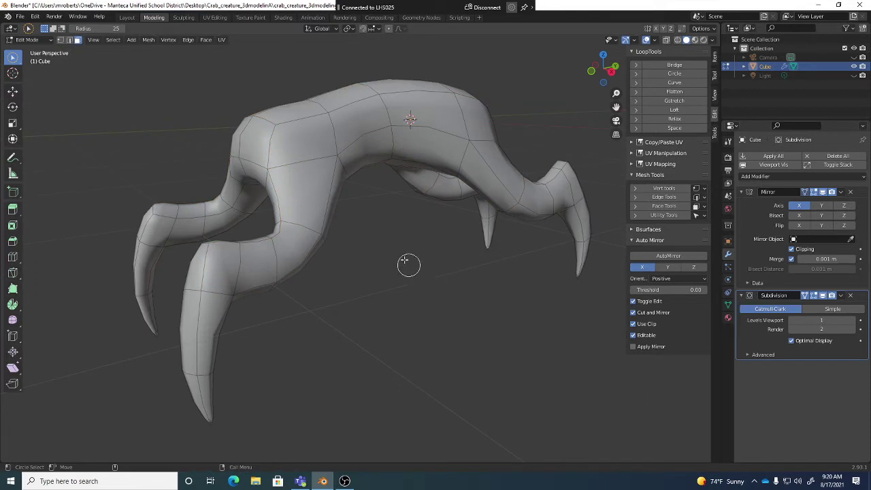
Lasso-select the visible faces of the near pair of legs, then deselect everything.
key("w")
mouse_move(366, 258)
left_mouse_down()
mouse_move(170, 243)
mouse_move(145, 359)
mouse_move(191, 438)
mouse_move(306, 394)
mouse_move(366, 258)
left_mouse_up()
mouse_move(334, 315)
middle_mouse_down()
mouse_move(421, 307)
mouse_move(376, 321)
middle_mouse_up()
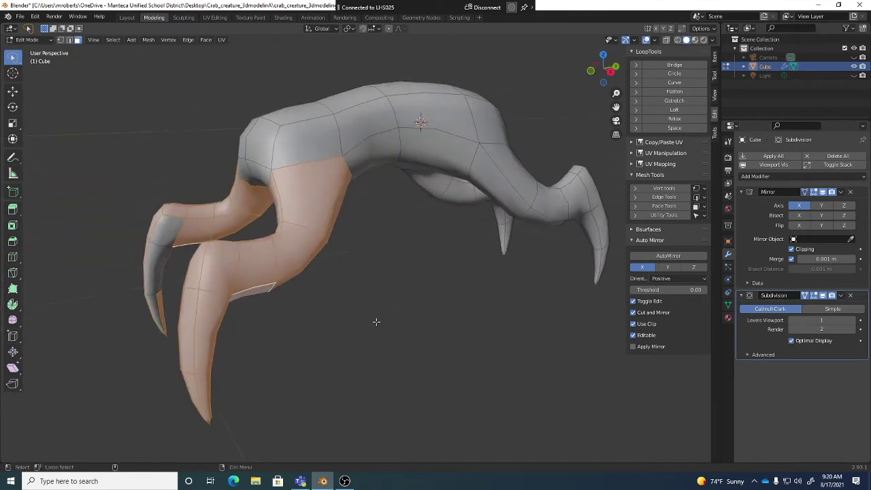
key("alt+a")
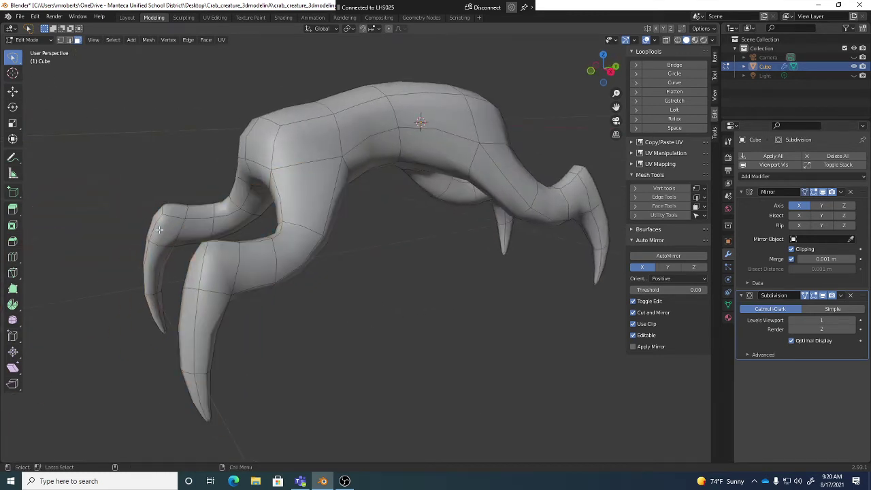
Enable X-ray display and lasso-select the near pair of legs through the mesh, including hidden faces.
left_click_drag(164, 243, 278, 271, "alt")
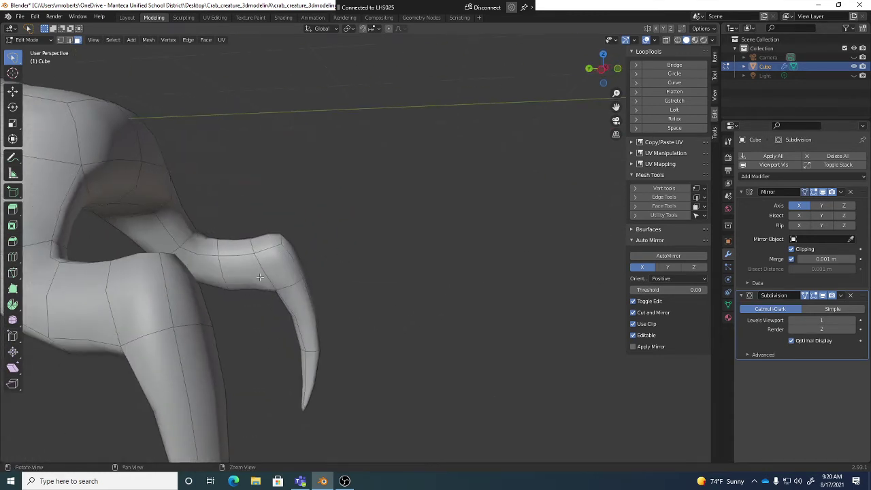
scroll(302, 331, "down", 5)
middle_click_drag(311, 344, 269, 337)
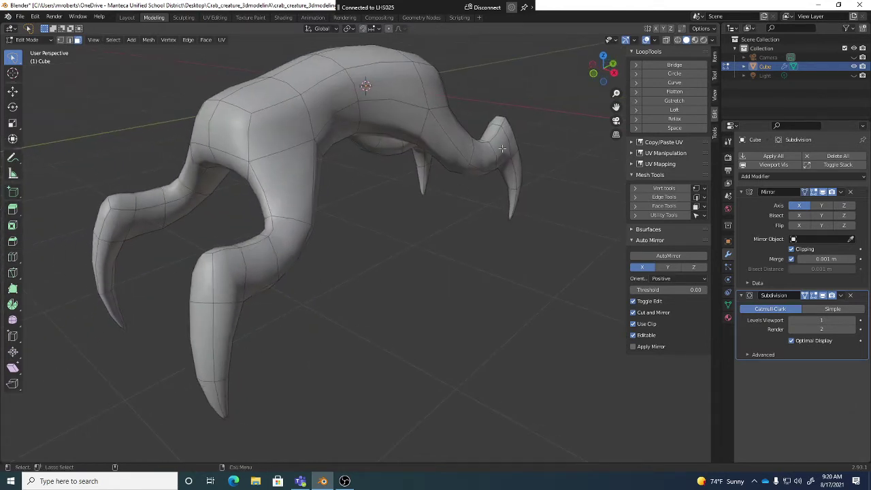
left_click(667, 42)
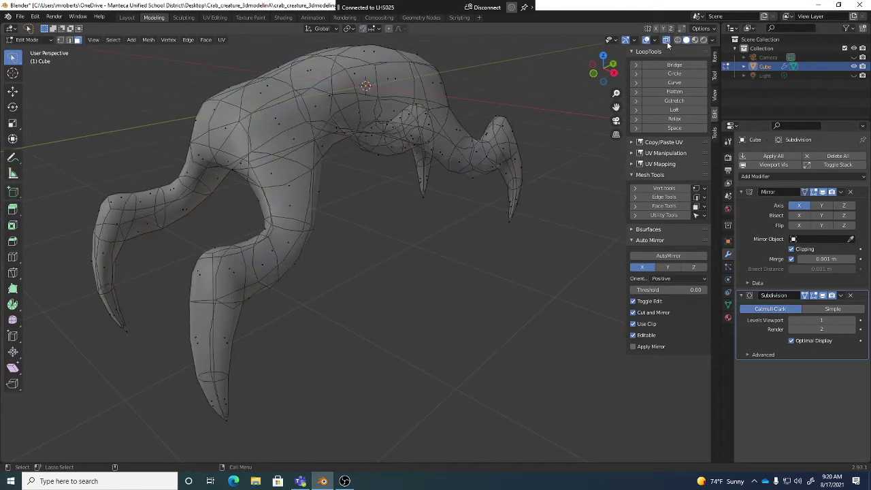
left_click(665, 40)
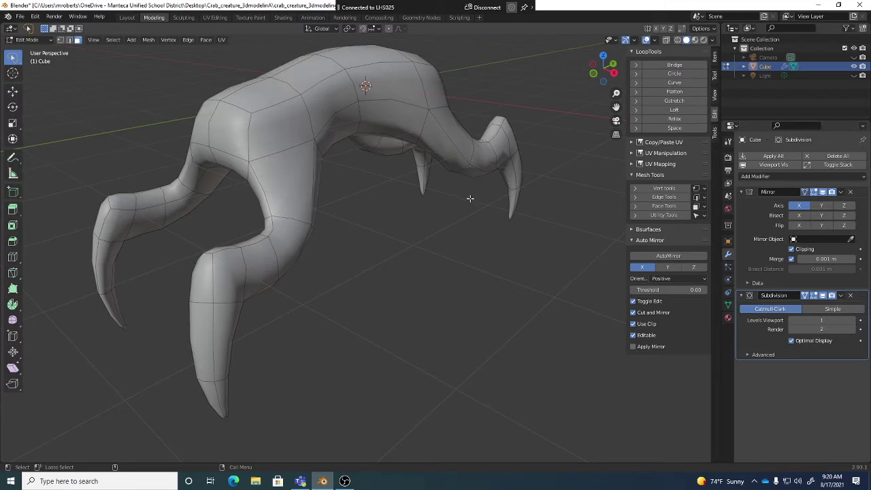
key("alt+z")
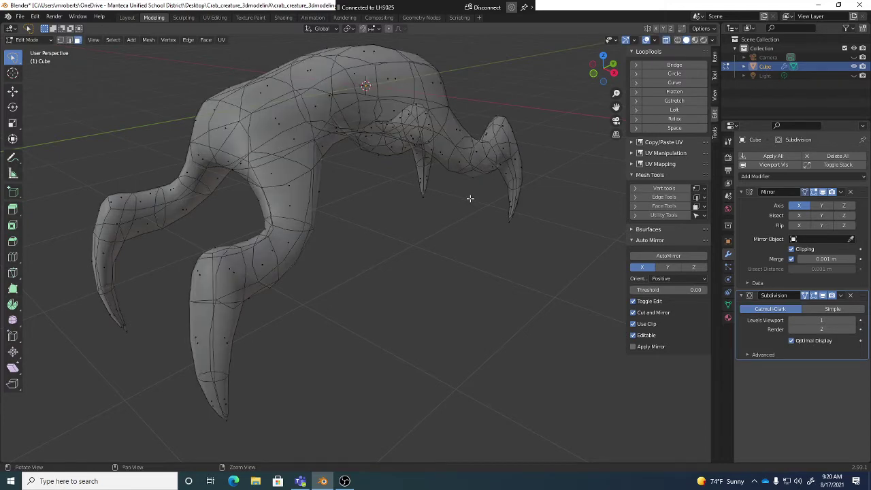
middle_click_drag(379, 237, 375, 223)
mouse_move(375, 219)
left_mouse_down()
mouse_move(208, 243)
mouse_move(166, 423)
mouse_move(295, 435)
left_mouse_up()
middle_click_drag(296, 435, 399, 220)
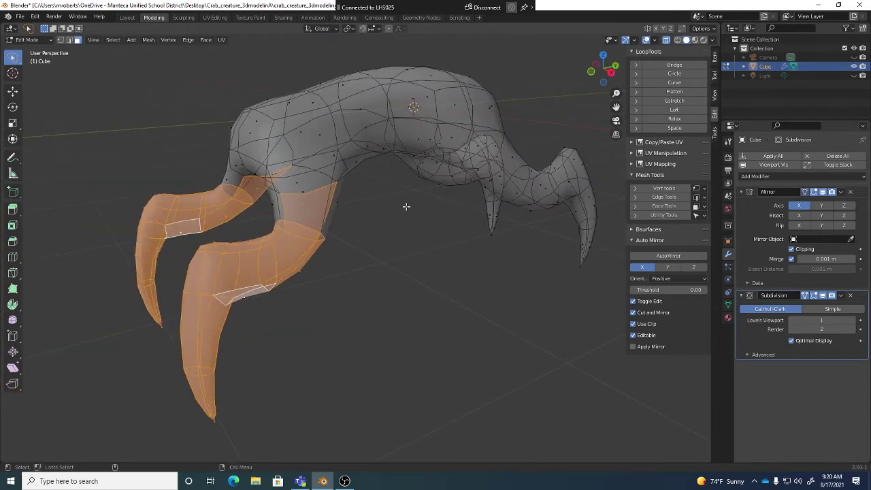
Turn X-ray display off and clear the leg face selection.
key("alt+z")
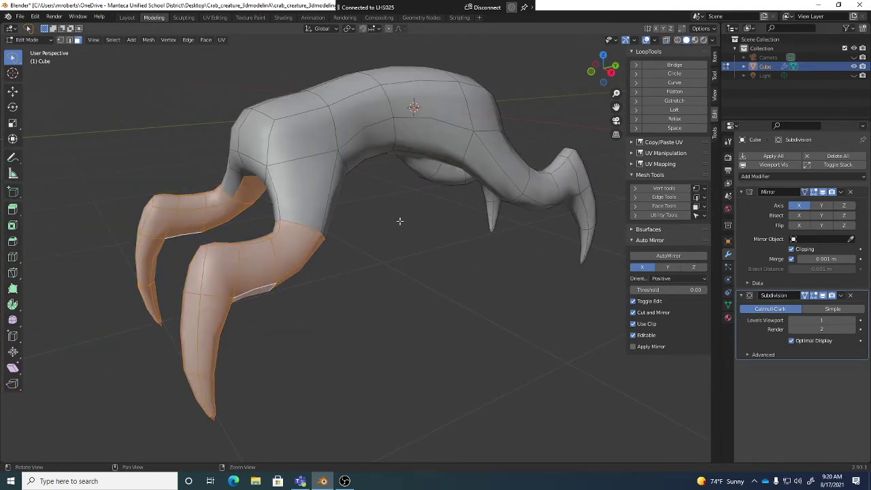
left_click(666, 40)
left_click(666, 40)
left_click(419, 230)
Cycle through the selection tools and leave Tweak as the active one.
key("w")
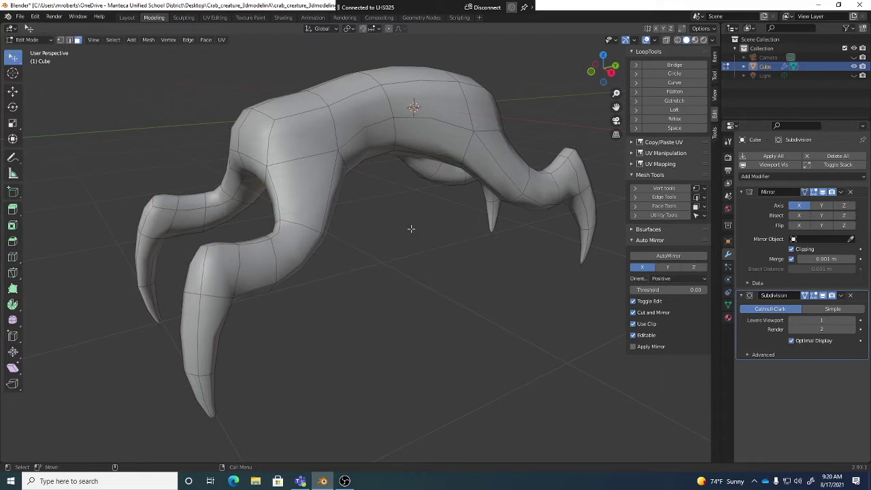
left_click(17, 58)
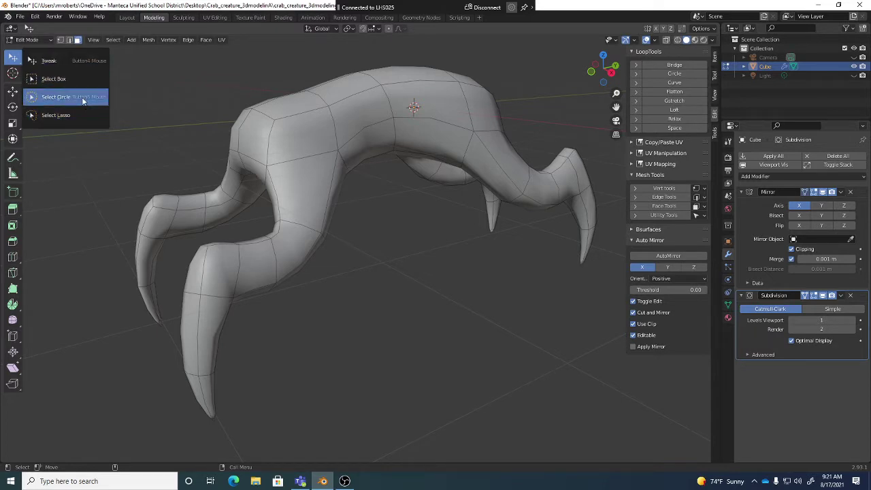
left_click(49, 63)
key("w")
key("w")
key("w")
key("w")
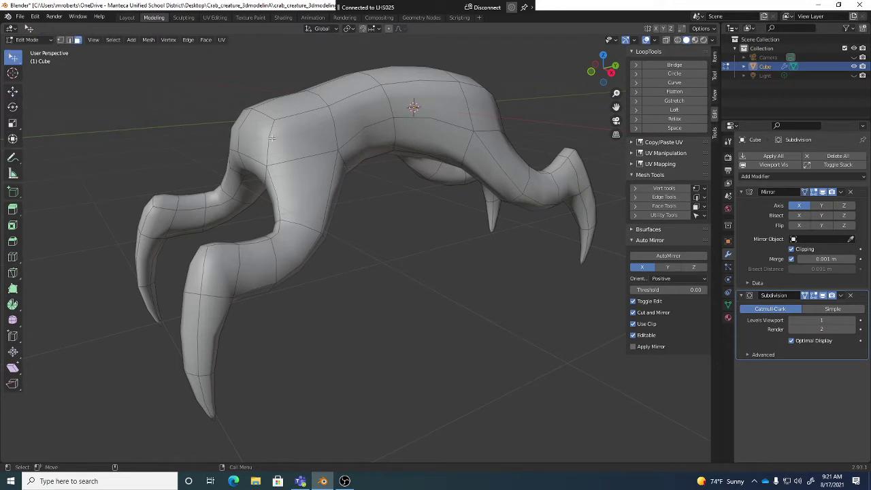
With Tweak, pull the side face of the body above the near leg outward about 0.05 m.
middle_click_drag(266, 140, 288, 163)
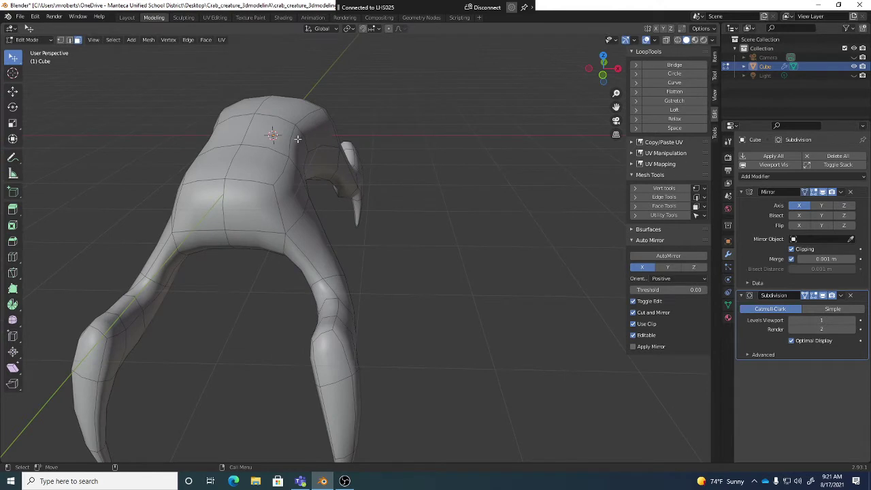
left_click_drag(294, 202, 307, 200)
left_click_drag(316, 141, 328, 134)
left_click(295, 205)
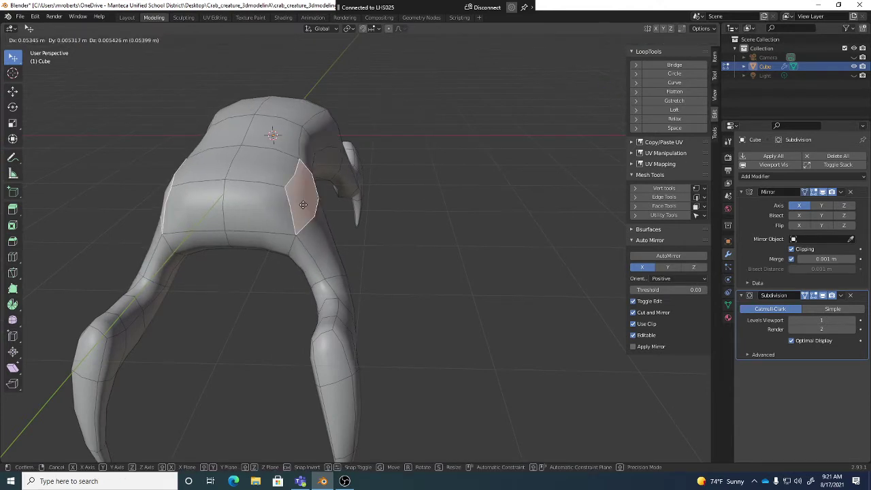
Pull the end face of the body between the near legs slightly outward with Tweak, then deselect it.
middle_click_drag(399, 208, 294, 211)
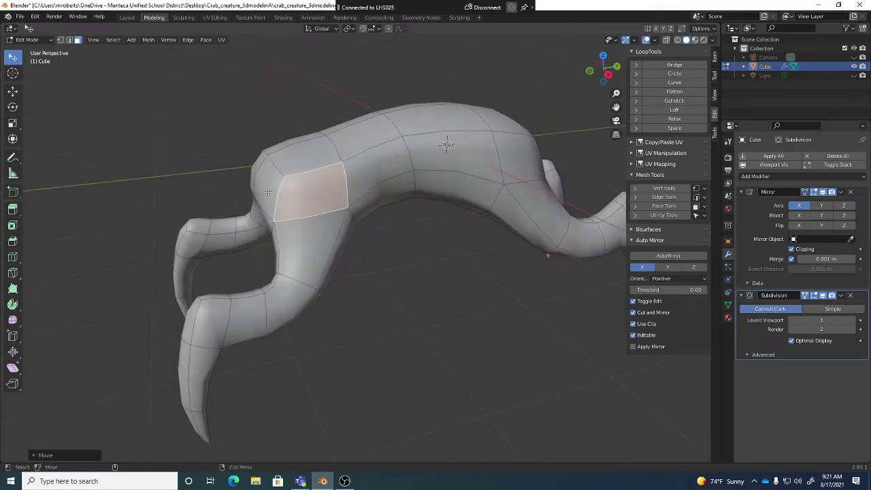
left_click_drag(264, 191, 259, 192)
middle_click_drag(265, 193, 388, 194)
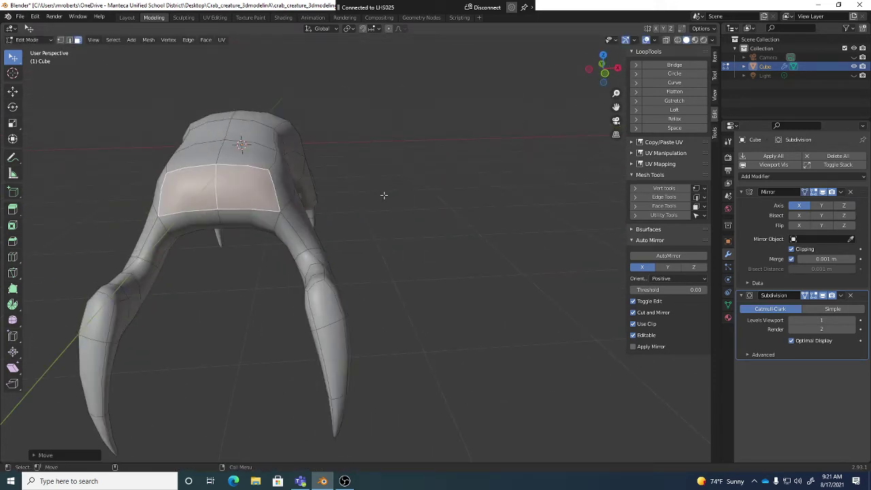
middle_click_drag(384, 195, 277, 141)
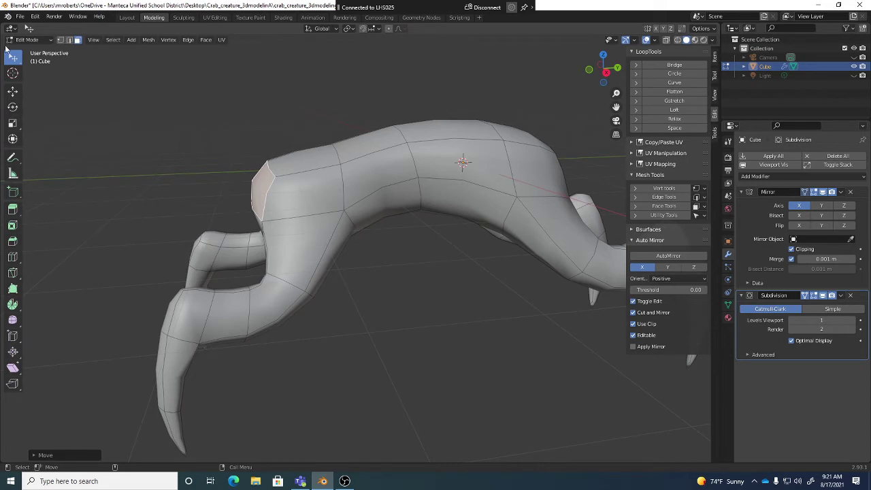
middle_click_drag(211, 137, 334, 153)
middle_click_drag(317, 200, 330, 172)
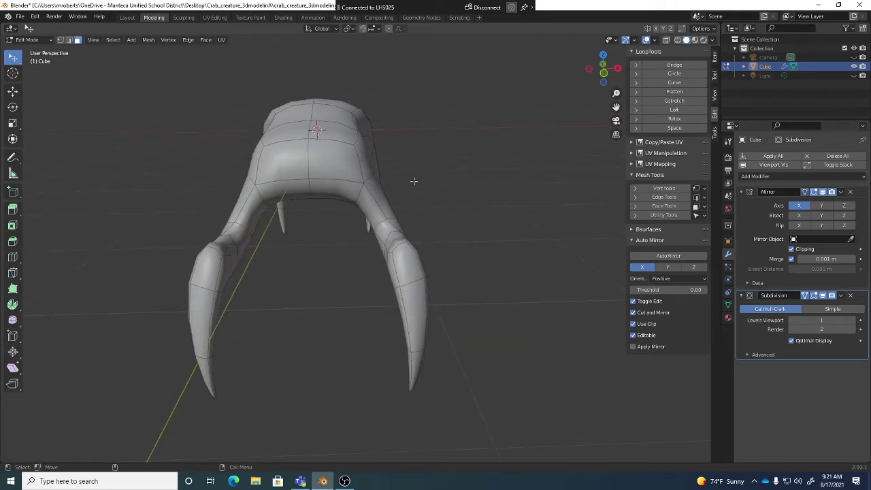
Select all faces of the crab mesh and activate the Move tool.
left_click(113, 41)
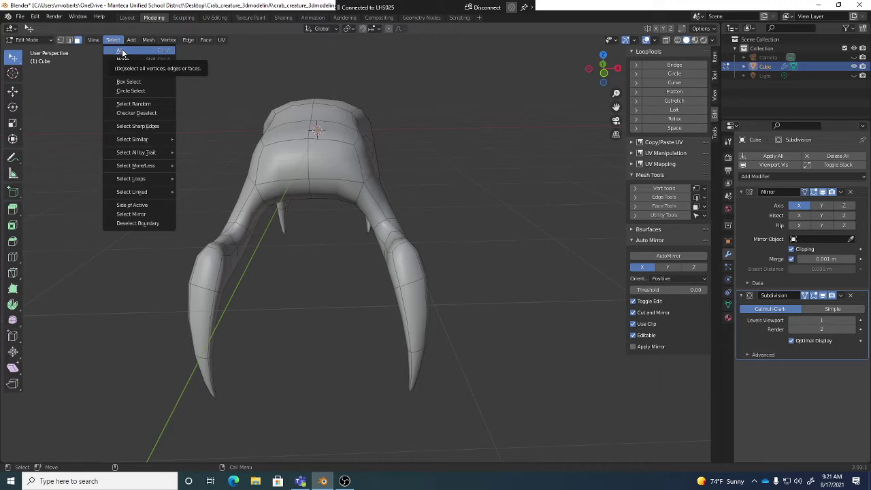
left_click(122, 52)
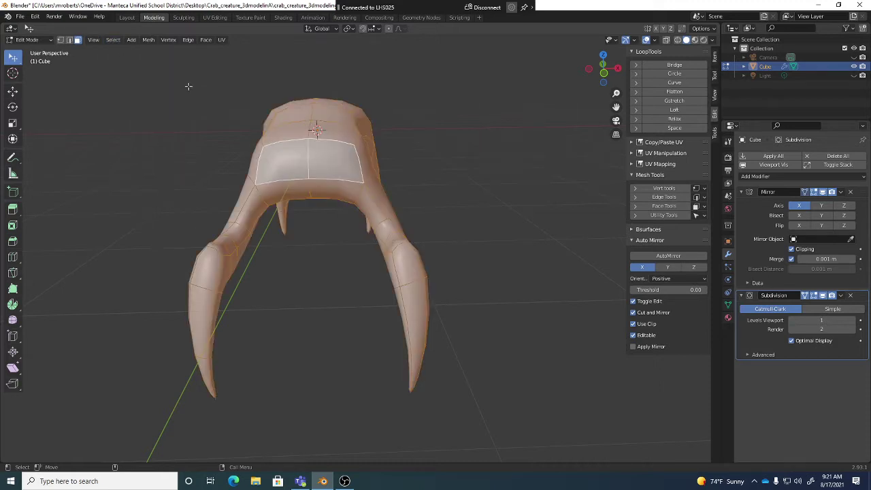
key("shift+space")
key("g")
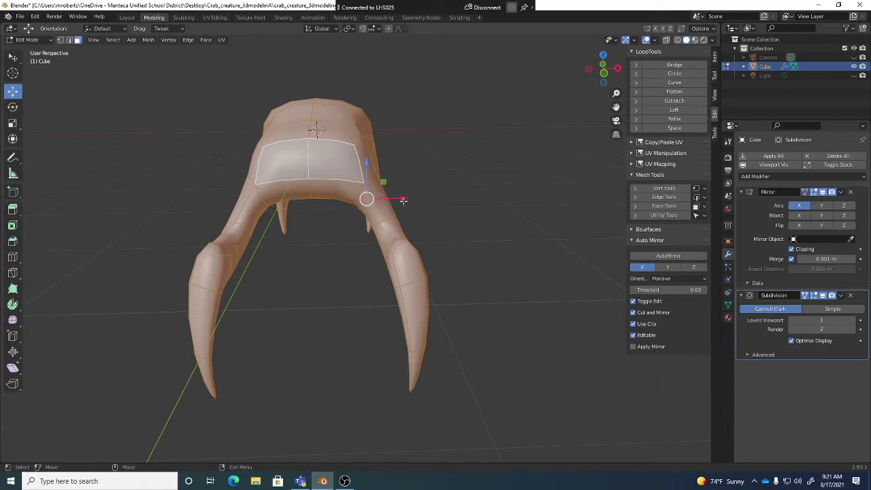
Move the whole mesh half outward along X to widen the body, with a slight nudge along Z.
middle_click_drag(433, 214, 416, 233)
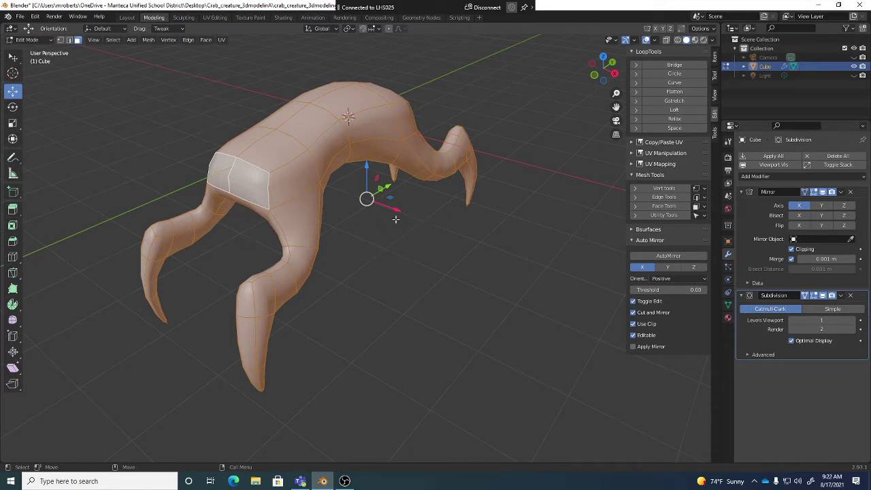
mouse_move(393, 208)
left_mouse_down()
mouse_move(414, 213)
mouse_move(397, 210)
left_mouse_up()
left_click_drag(382, 172, 382, 168)
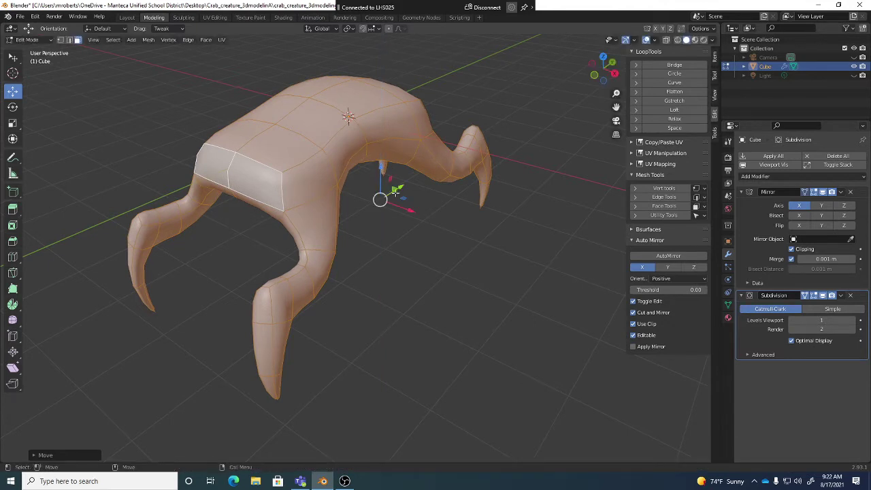
middle_click_drag(430, 212, 471, 213)
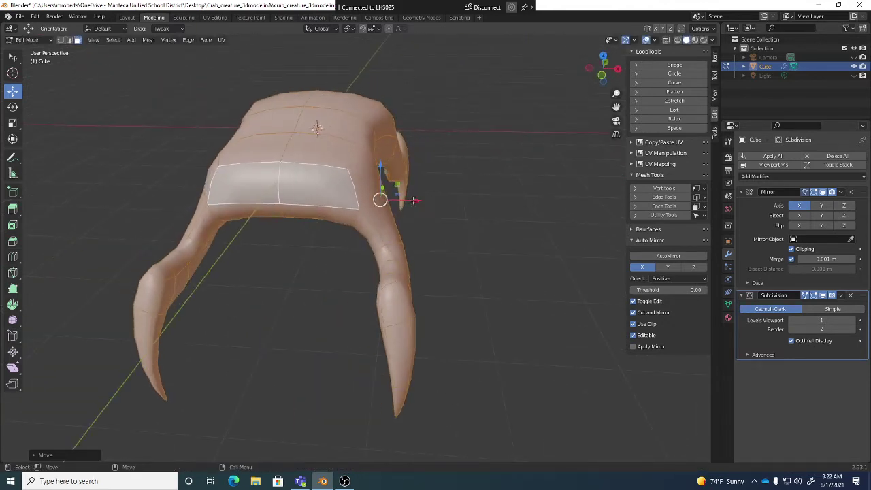
left_click_drag(417, 200, 414, 200)
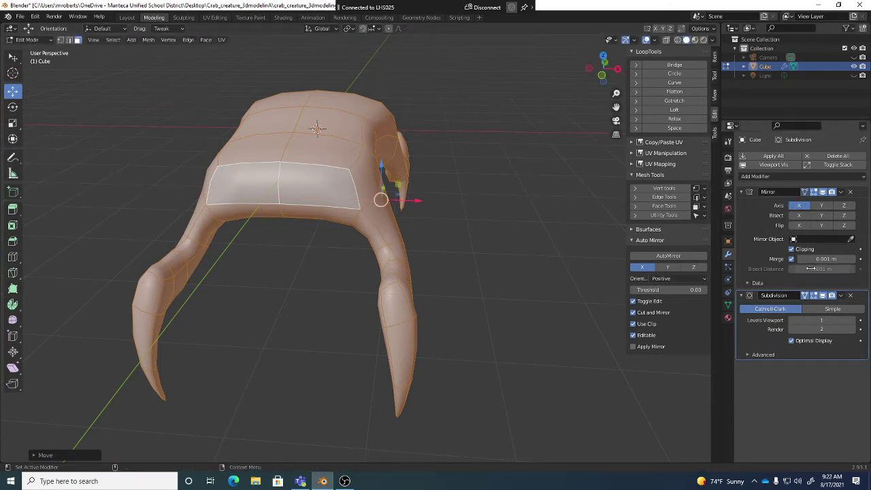
Clear the selection of the whole crab mesh.
middle_click_drag(310, 263, 371, 258)
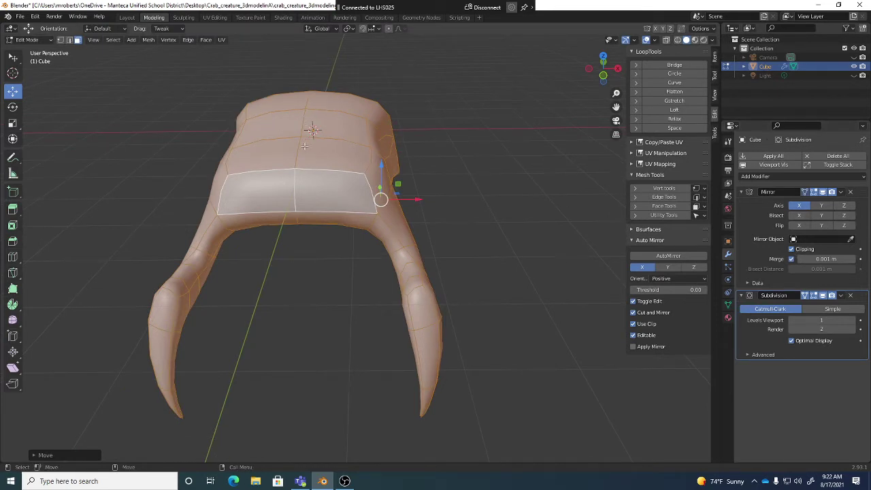
middle_click_drag(433, 218, 379, 256)
left_click(379, 257)
middle_click_drag(336, 212, 315, 180)
scroll(326, 179, "up", 5)
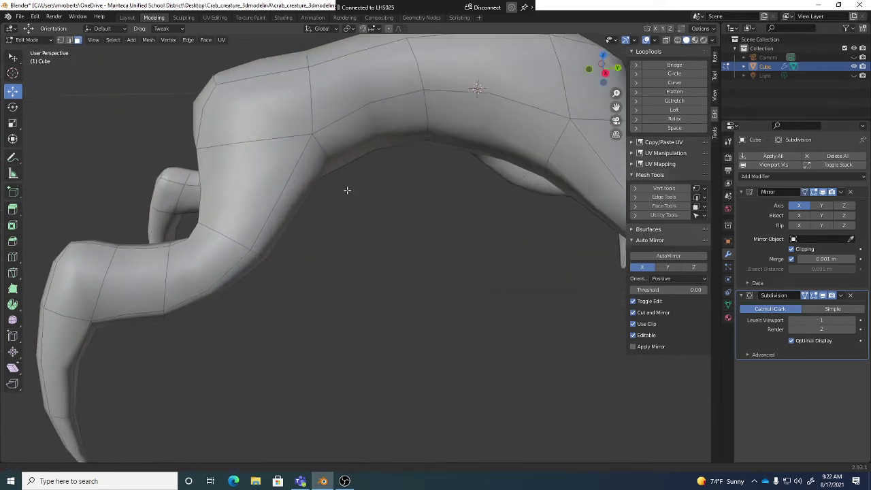
Show the available object interaction modes and keep the crab mesh in Edit Mode.
scroll(340, 192, "down", 3)
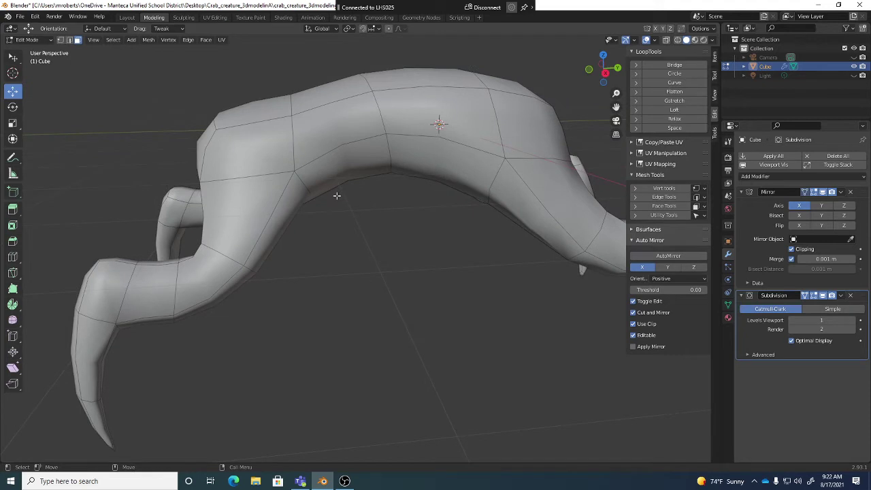
middle_click_drag(286, 248, 289, 285)
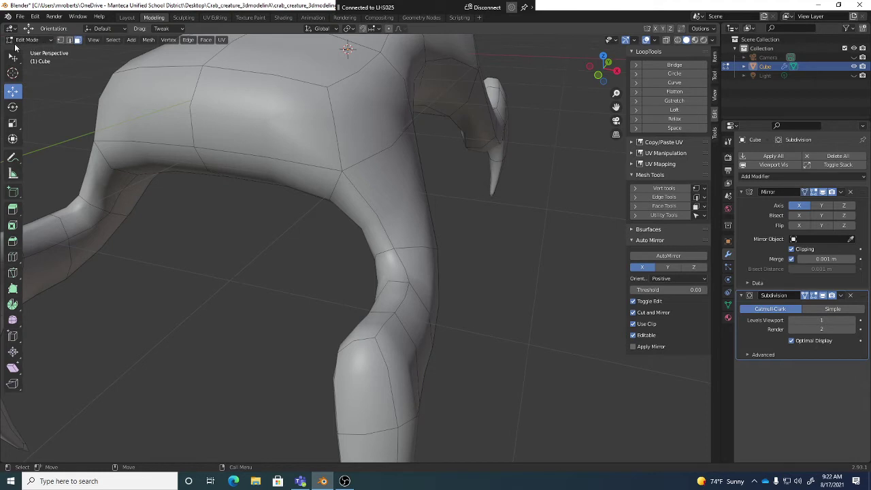
left_click(27, 39)
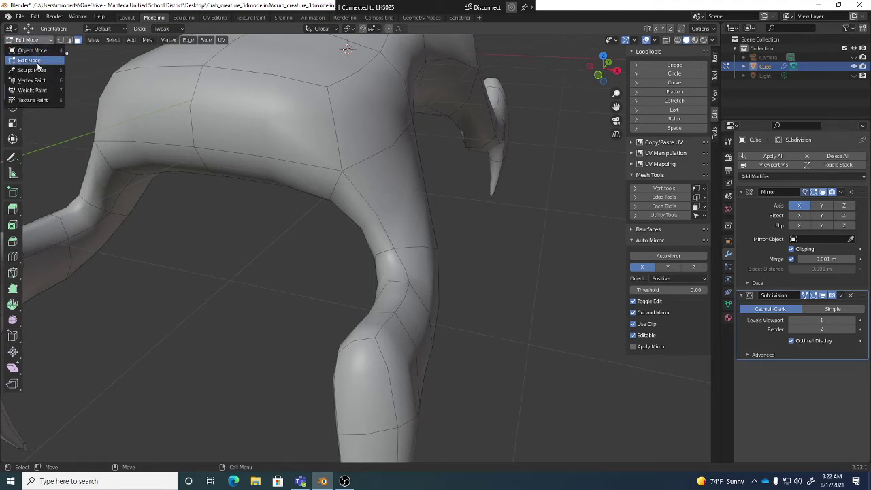
left_click(34, 40)
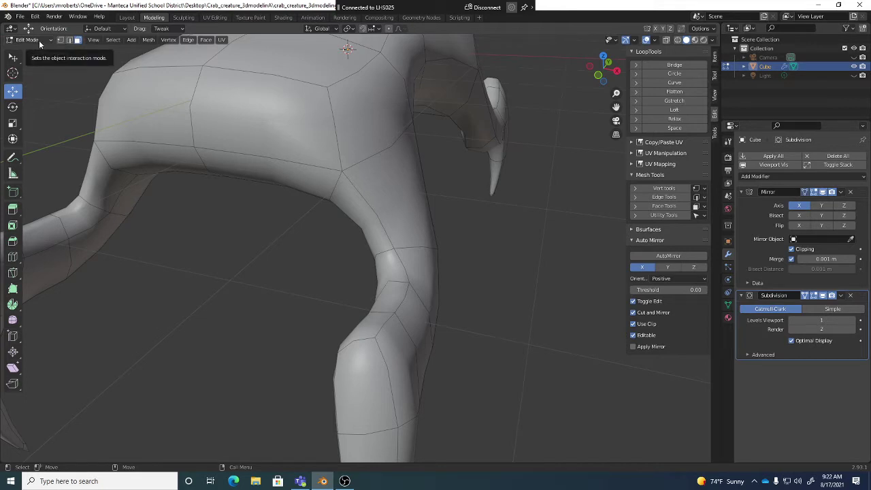
left_click(39, 40)
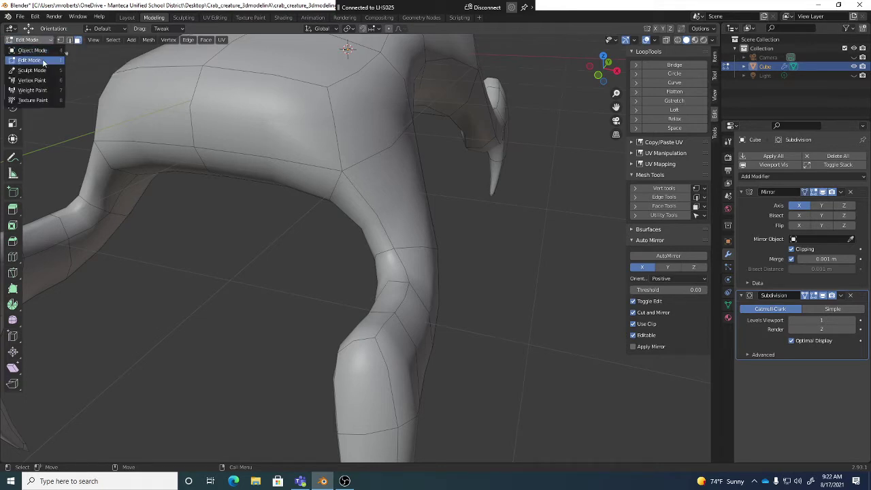
left_click(43, 61)
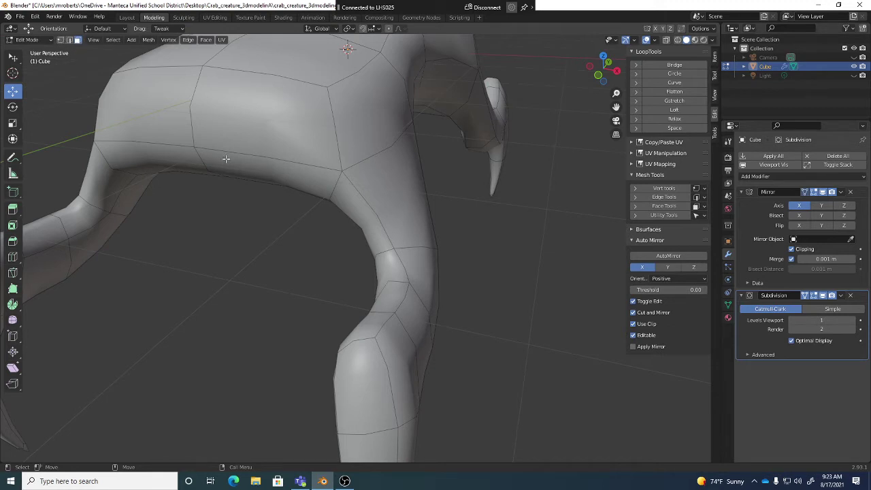
Select the top face of the leg's middle segment, just before the knee, and lower it along Z.
key("2")
middle_click_drag(397, 254, 413, 276)
left_click(434, 327)
middle_click_drag(434, 326, 425, 279)
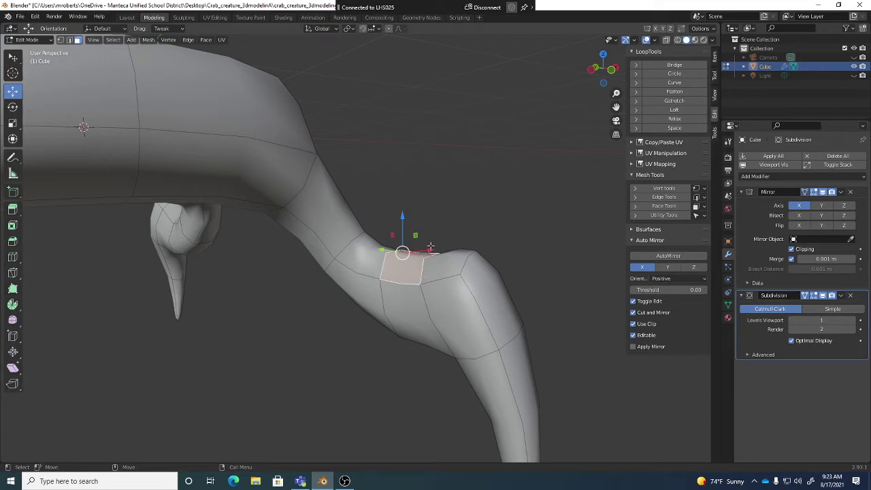
left_click_drag(401, 215, 402, 246)
middle_click_drag(474, 262, 478, 262)
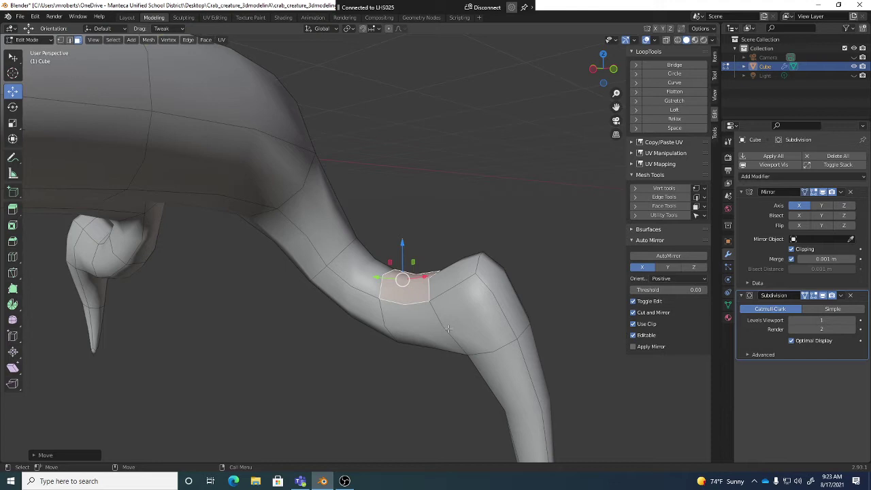
Freely move the top face of the leg's middle segment, checking its shape from the opposite side.
middle_click_drag(454, 328, 415, 289)
key("g")
left_click(522, 258)
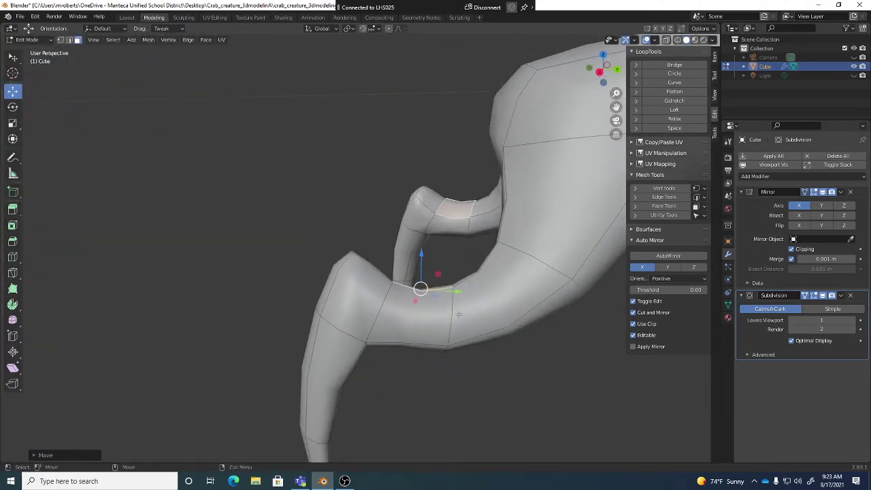
key("g")
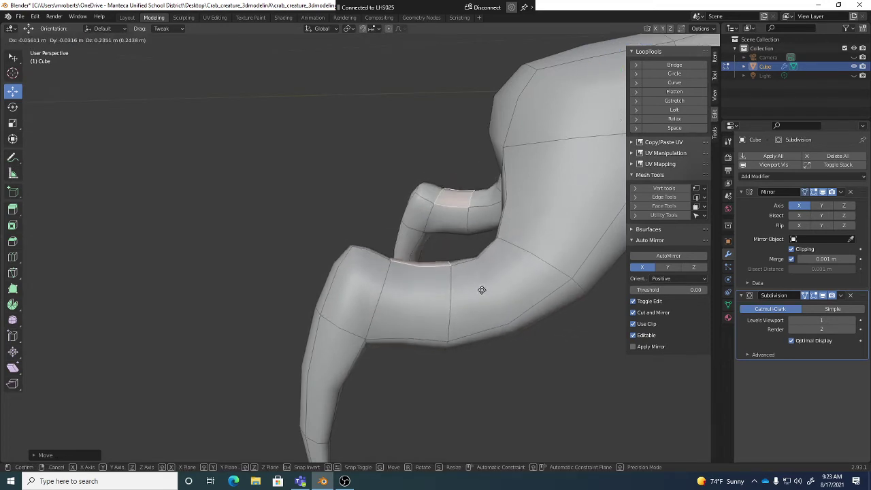
left_click(480, 316)
middle_click_drag(480, 317, 449, 306)
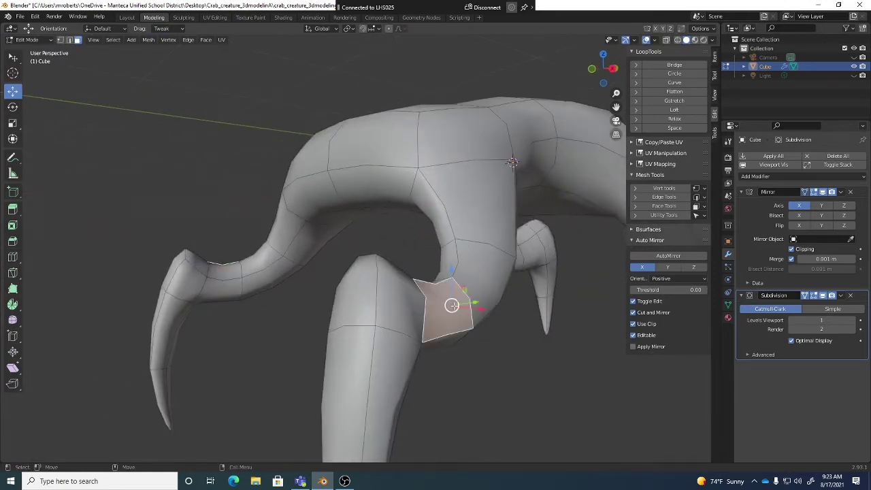
Grab and reposition the faces around the leg's middle segment to reshape its sides.
key("g")
left_click(524, 290)
middle_click_drag(524, 290, 464, 326)
left_click(463, 327)
key("g")
left_click(540, 300)
mouse_move(540, 300)
middle_mouse_down()
mouse_move(496, 302)
mouse_move(537, 286)
mouse_move(560, 245)
mouse_move(562, 283)
mouse_move(544, 270)
mouse_move(543, 314)
middle_mouse_up()
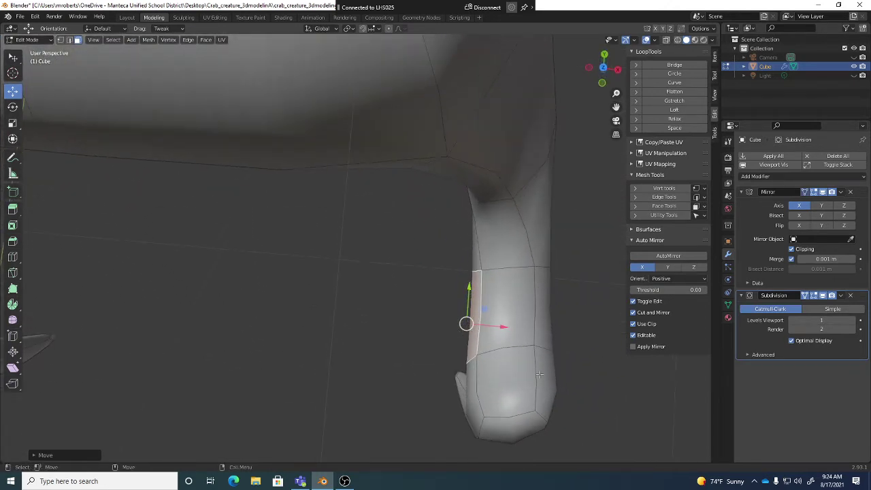
Select the outer face beside the knee and pull it away from the leg.
left_click(541, 374)
key("g")
left_click(576, 328)
middle_click_drag(492, 455, 479, 414)
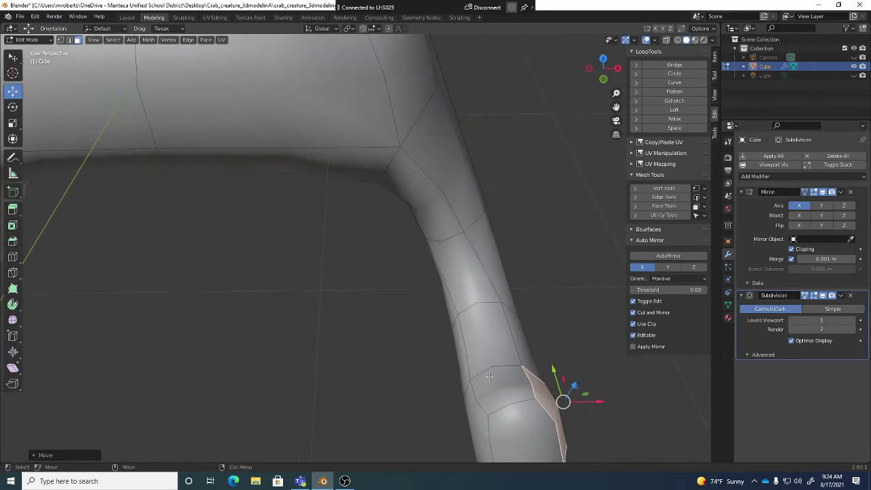
Select the inner side face of the knee above the claw and move it freely.
left_click(479, 415)
left_click_drag(478, 415, 479, 357, "alt")
left_click_drag(532, 159, 511, 184, "alt")
middle_click_drag(511, 183, 471, 253)
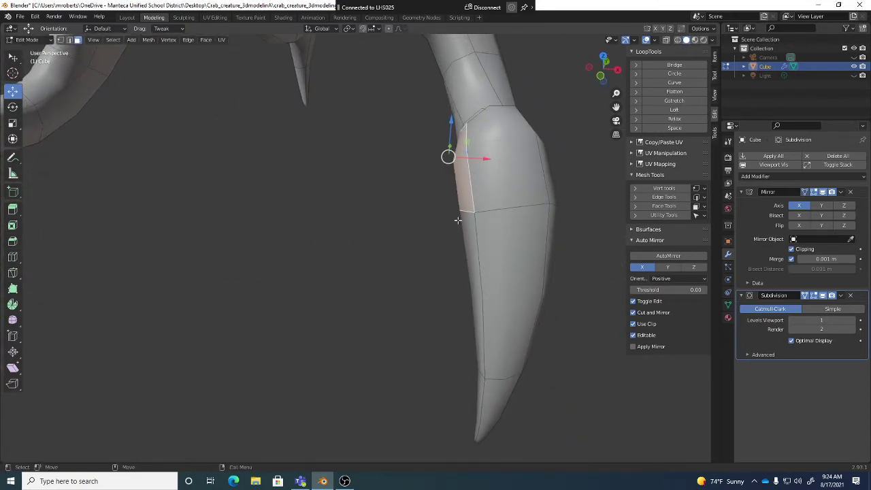
key("g")
left_click(482, 209)
middle_click_drag(481, 210, 450, 240)
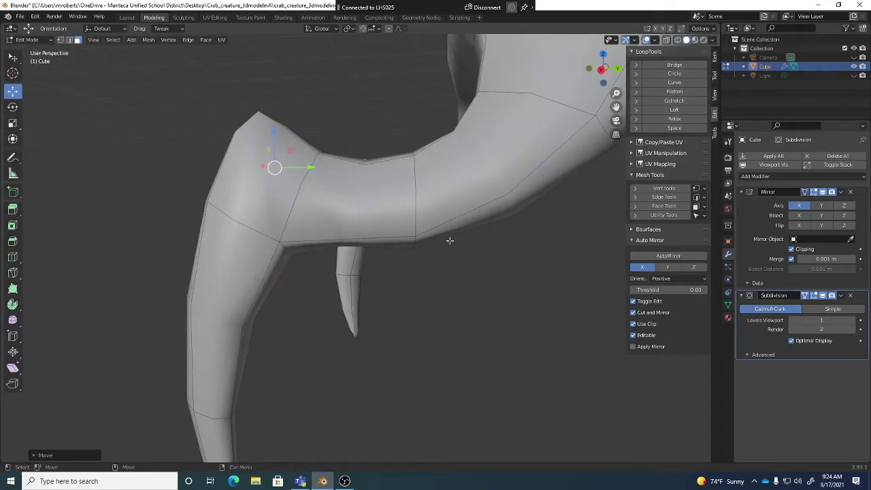
Switch to edge selection and move an edge on the underside of the knee.
key("2")
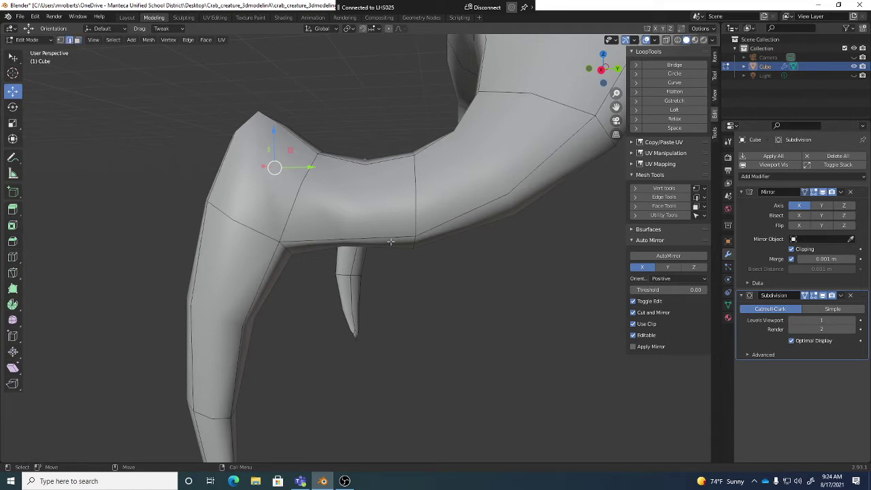
left_click(294, 253)
middle_click_drag(306, 258, 309, 314)
key("g")
left_click(375, 269)
Select the cross edge halfway down the claw and reposition it from two viewing angles.
left_click(306, 316)
key("g")
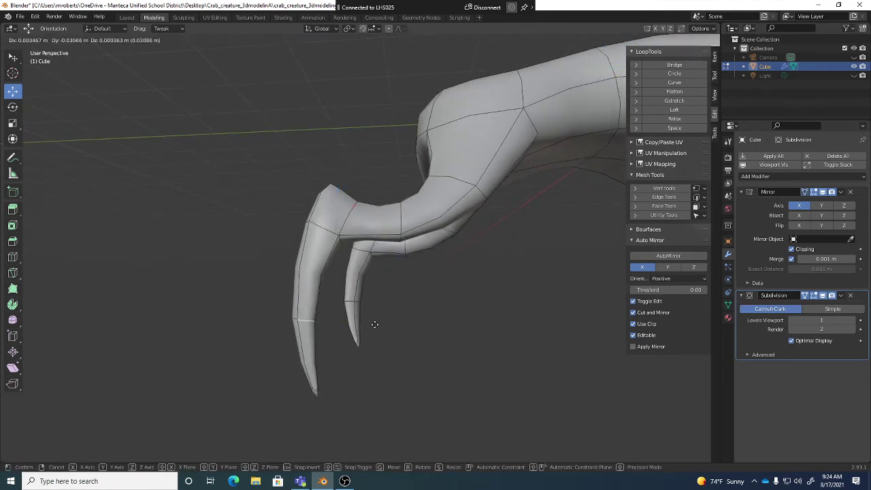
left_click(370, 324)
middle_click_drag(370, 323, 462, 332)
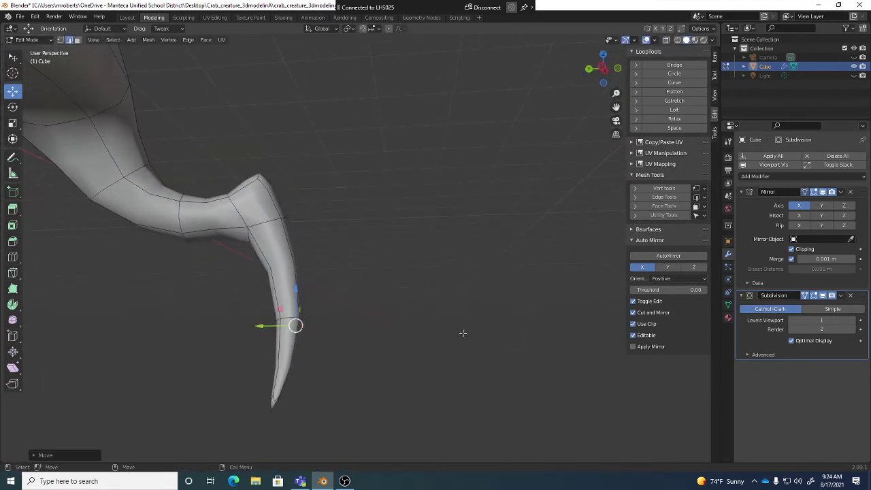
middle_click_drag(302, 320, 356, 340)
key("g")
left_click(348, 338)
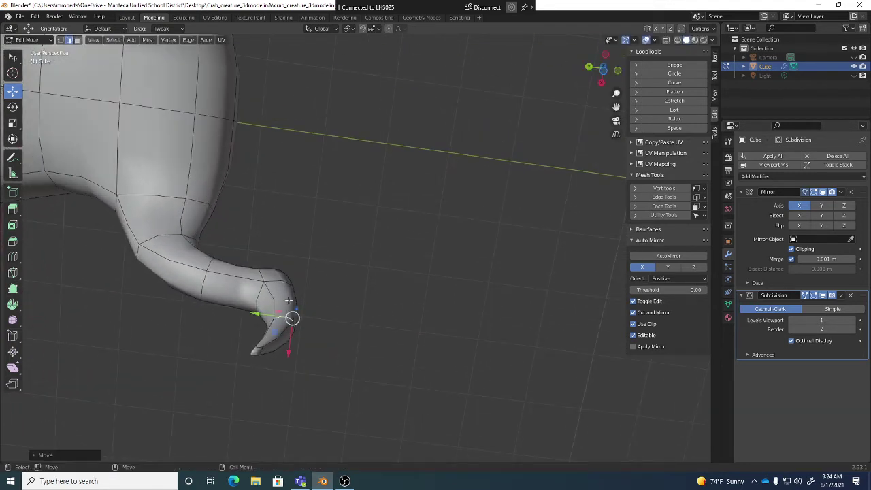
Keep moving the claw's cross edge freely in several passes while viewing the leg end-on.
middle_click_drag(312, 313, 323, 320)
key("g")
left_click(422, 345)
mouse_move(438, 352)
middle_mouse_down()
mouse_move(410, 399)
mouse_move(388, 368)
mouse_move(295, 343)
mouse_move(243, 366)
mouse_move(268, 317)
mouse_move(433, 352)
middle_mouse_up()
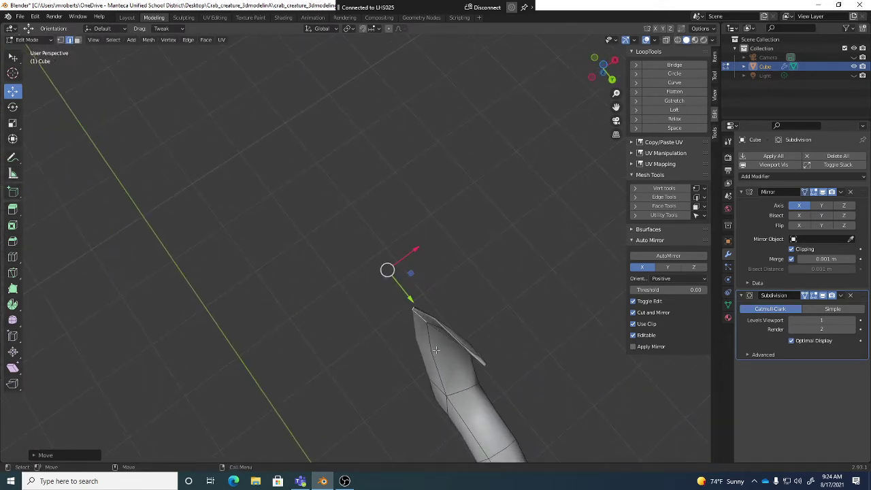
key("g")
left_click(430, 365)
key("g")
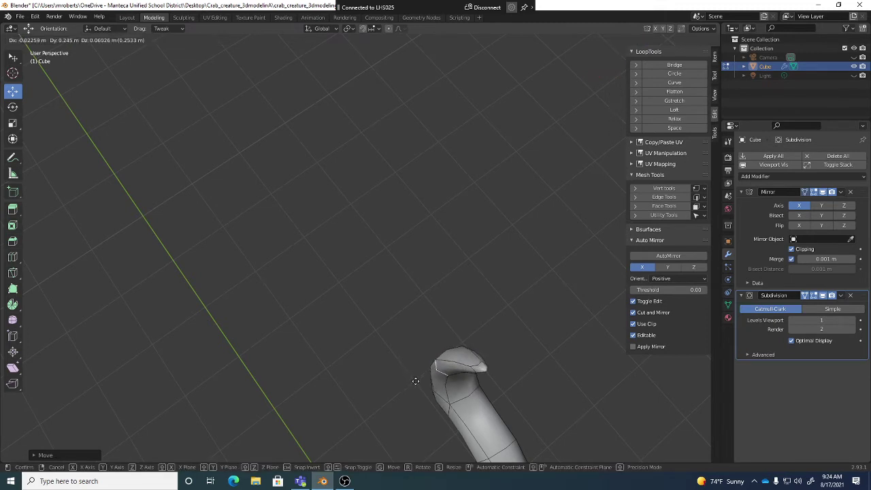
left_click(415, 381)
Move the claw's cross edge once more with the whole crab in view.
middle_click_drag(494, 348, 507, 402)
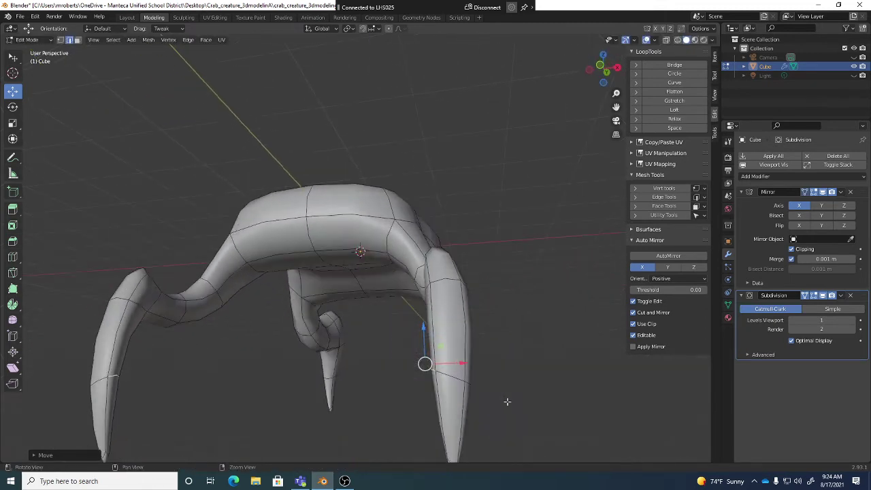
middle_click_drag(511, 366, 425, 321)
key("g")
left_click(523, 348)
Select an edge near the upper part of the leg and move it freely.
left_click_drag(332, 236, 370, 270)
middle_click_drag(445, 275, 258, 255, "shift")
middle_click_drag(384, 238, 384, 265)
middle_click_drag(458, 268, 439, 253)
left_click(438, 250)
middle_click_drag(517, 273, 589, 207)
key("g")
left_click(537, 283)
Adjust the edges where the leg joins the body's underside with further free moves.
middle_click_drag(534, 233, 516, 209)
key("g")
left_click(554, 235)
left_click(490, 204)
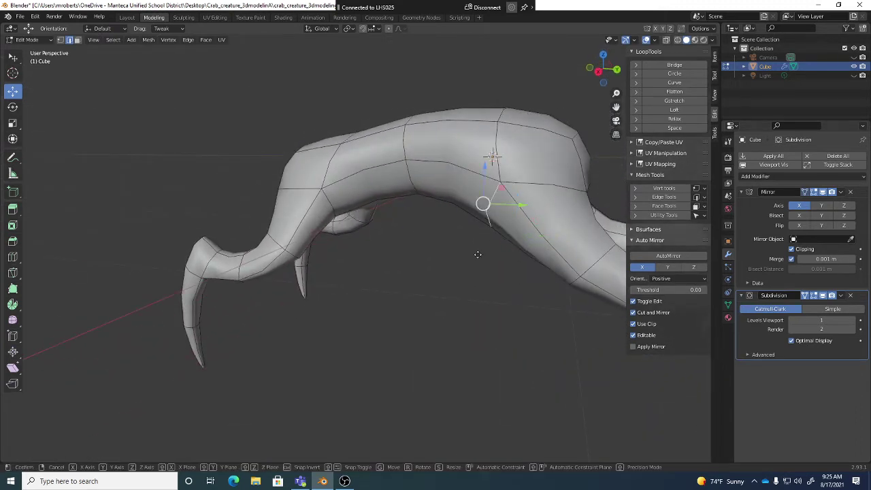
key("g")
left_click(497, 262)
Grab and reposition the selected edge on the upper section of the leg.
middle_click_drag(523, 258, 392, 207, "shift")
key("g")
left_click(478, 208)
middle_click_drag(479, 208, 493, 219)
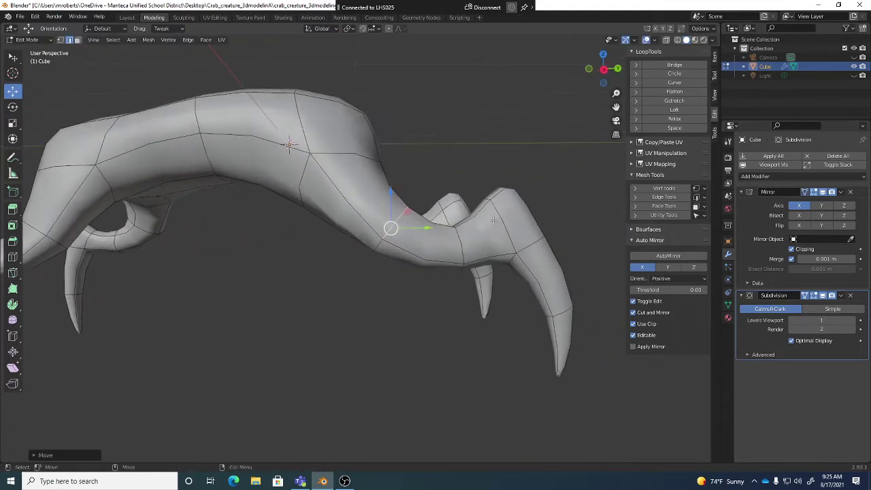
Select the short cross edge under the upper leg and rotate it slightly about X with the Rotate tool.
left_click(376, 244)
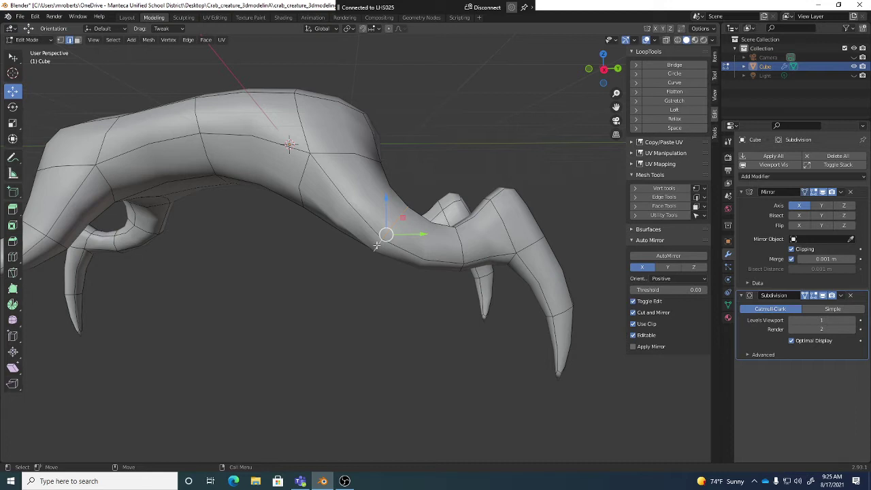
middle_click_drag(428, 255, 443, 283)
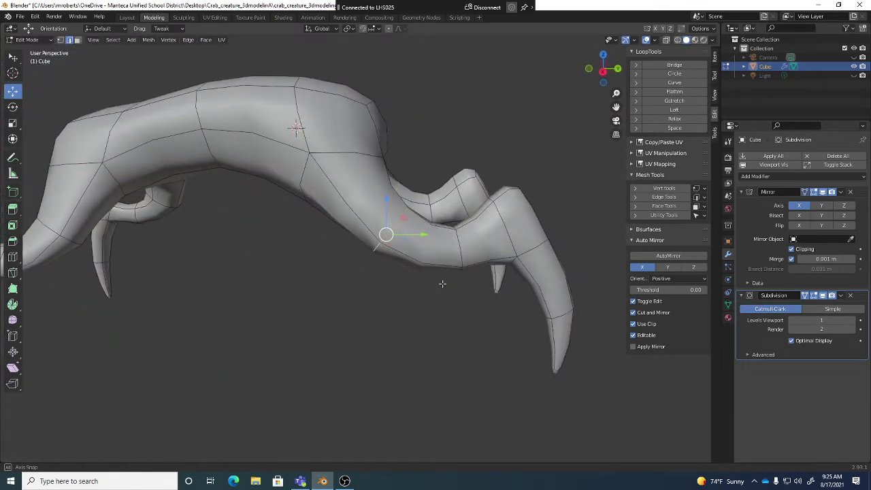
key("r")
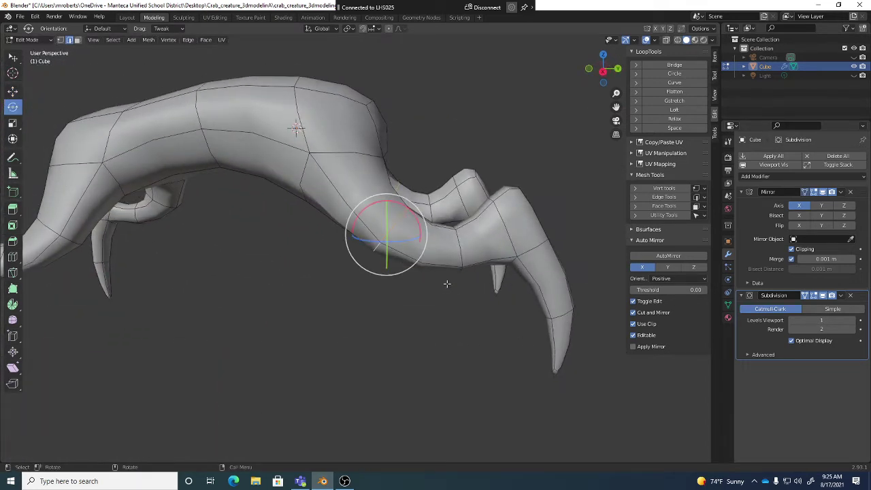
middle_click_drag(494, 293, 441, 265)
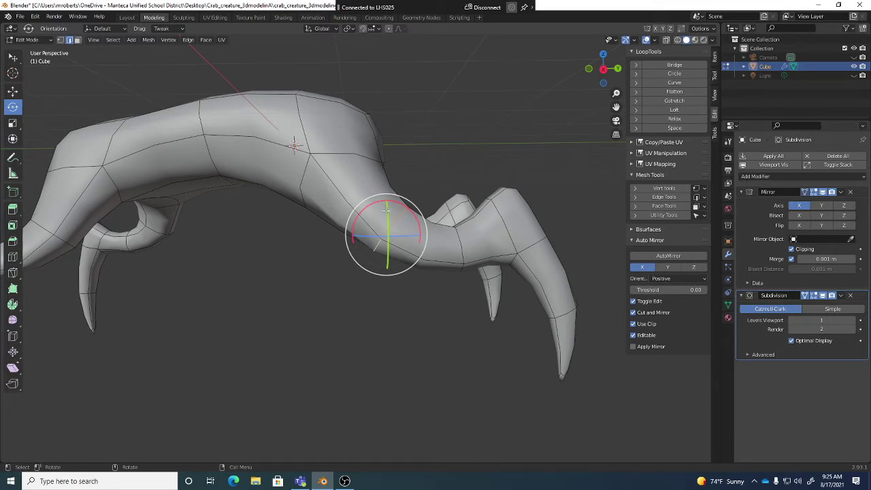
mouse_move(406, 206)
left_mouse_down()
mouse_move(412, 218)
mouse_move(402, 181)
mouse_move(412, 229)
mouse_move(411, 204)
left_mouse_up()
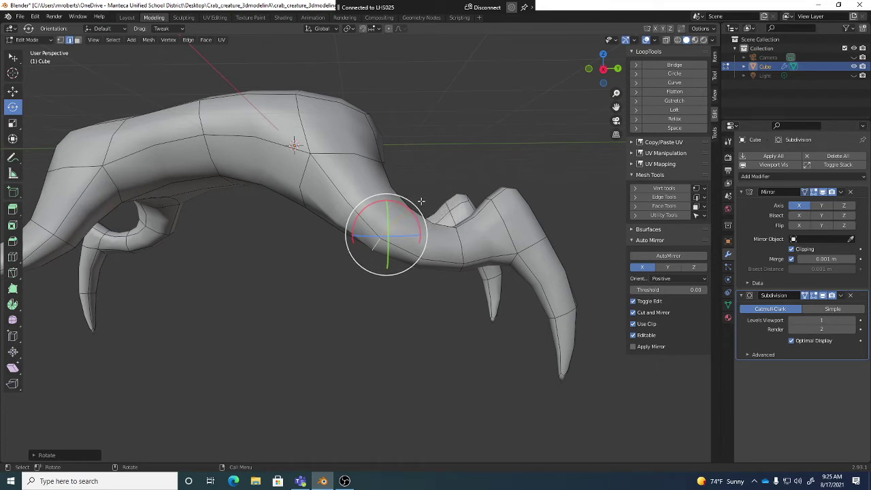
Rotate the short cross edge under the upper leg freely in the view plane, twice.
key("r")
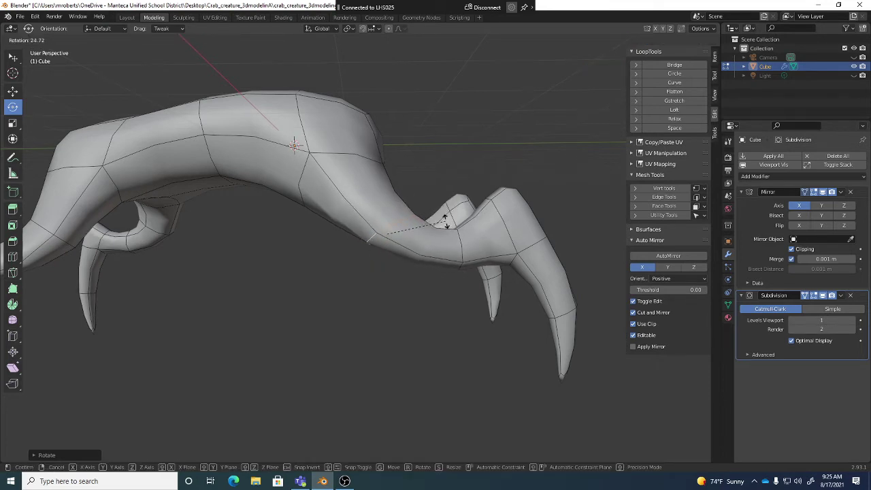
left_click(388, 162)
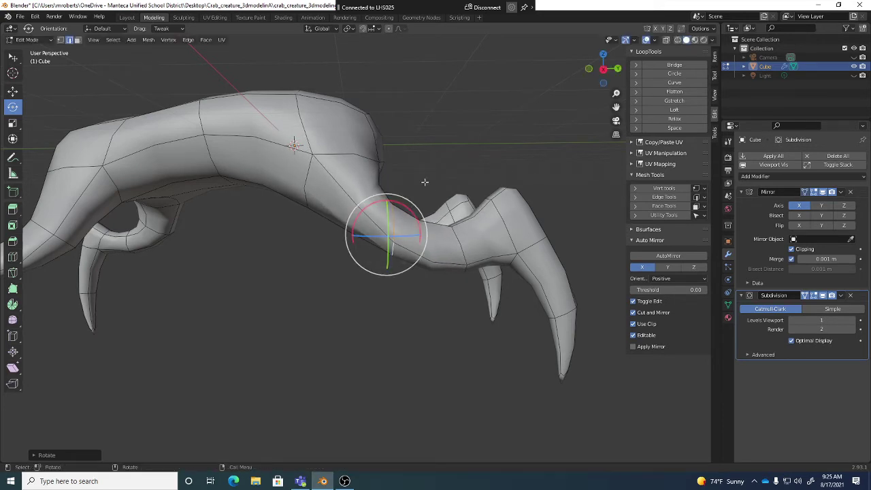
key("r")
left_click(369, 151)
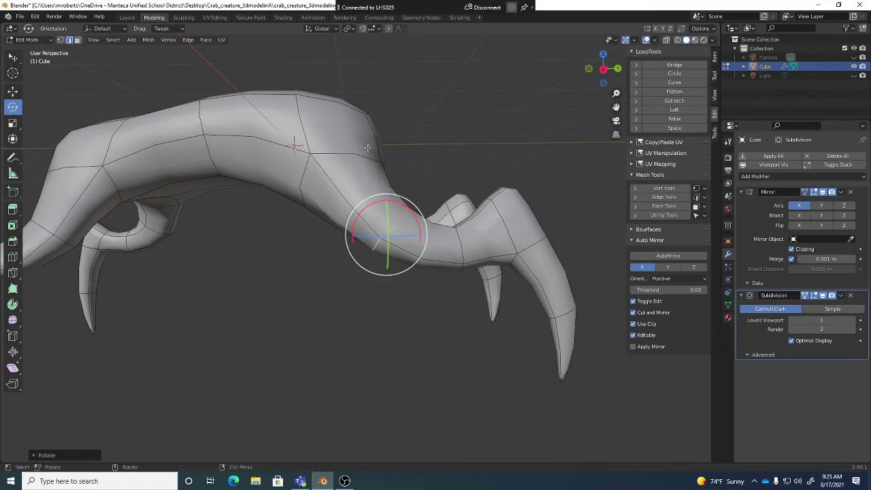
Refine the tilt of the short cross edge under the upper leg with further free trackball rotations and a view-plane rotation.
middle_click_drag(453, 220, 433, 220)
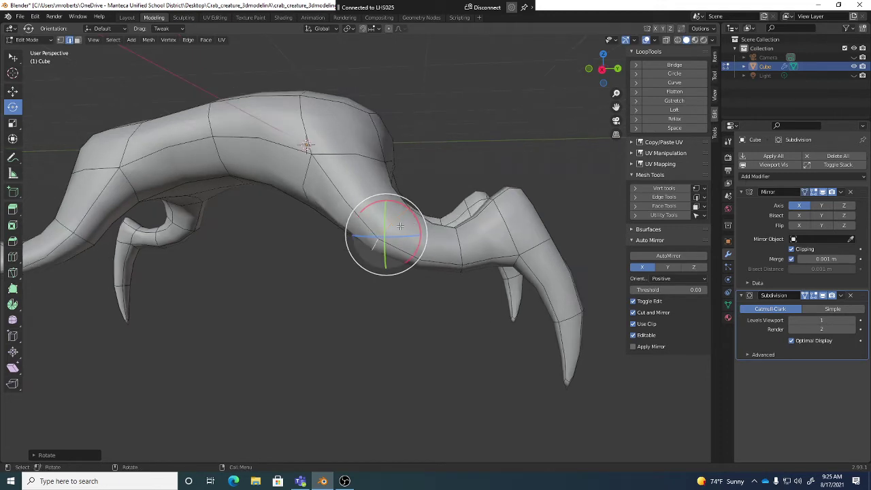
mouse_move(398, 224)
left_mouse_down()
mouse_move(391, 228)
mouse_move(405, 223)
left_mouse_up()
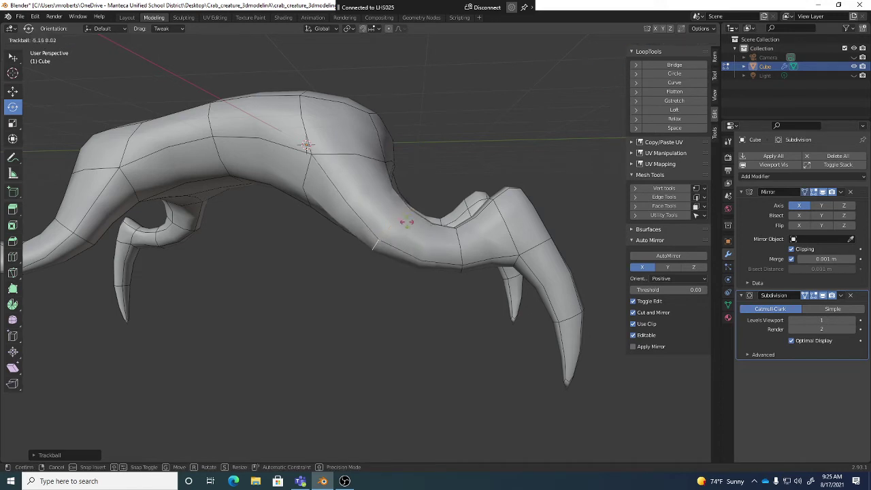
left_click_drag(434, 192, 408, 219)
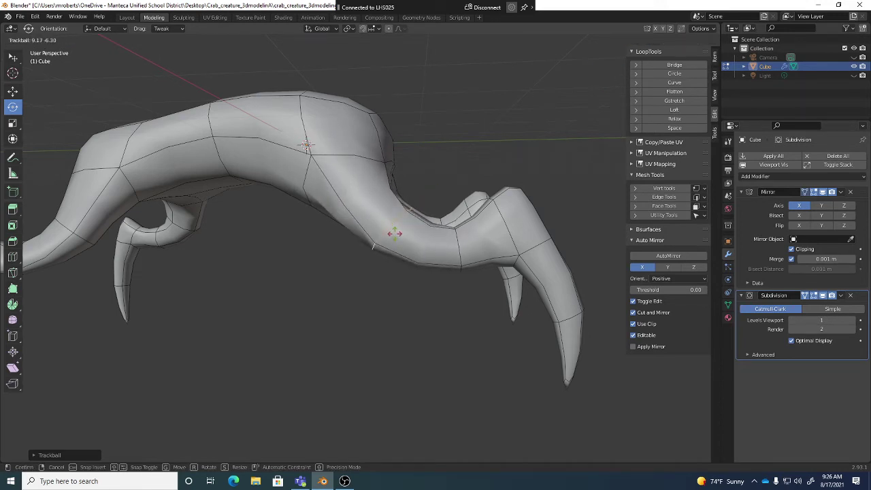
left_click_drag(394, 233, 393, 234)
middle_click_drag(510, 230, 340, 265)
key("r")
left_click(472, 281)
With the Move tool, reposition the edge under the upper leg and the cross edge where the leg meets the body.
key("shift+space")
key("g")
key("g")
left_click(472, 263)
left_click(414, 159)
key("g")
left_click(467, 241)
middle_click_drag(466, 241, 446, 230)
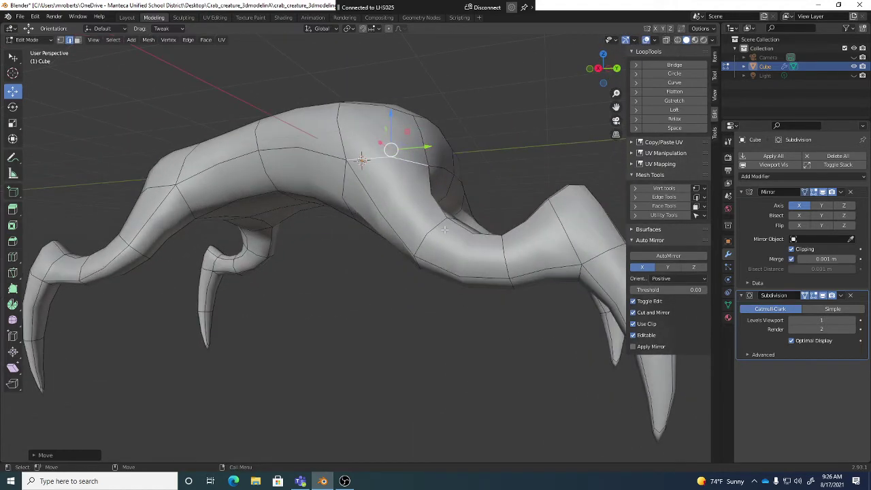
Select the short edge on the underside of the leg's knee and move it freely.
left_click_drag(468, 233, 306, 253, "alt")
left_click(400, 253)
left_click_drag(507, 247, 463, 225, "alt")
scroll(454, 229, "down", 4)
middle_click_drag(441, 232, 428, 254)
left_click(409, 251)
scroll(442, 258, "up", 2)
key("g")
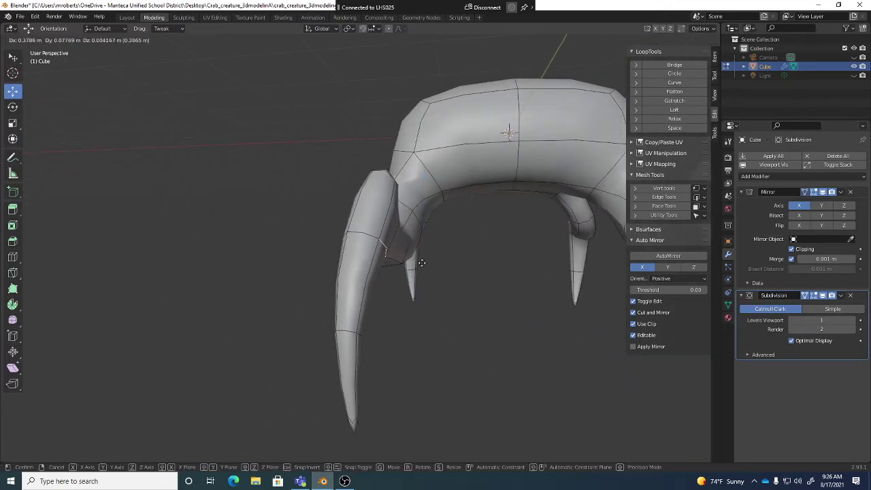
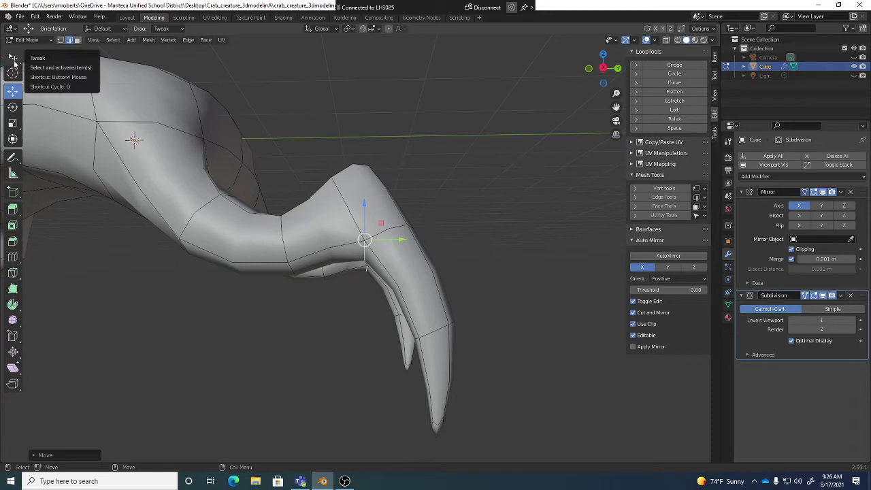
Switch to the Tweak tool and reposition the short edges around the leg's knee.
key("w")
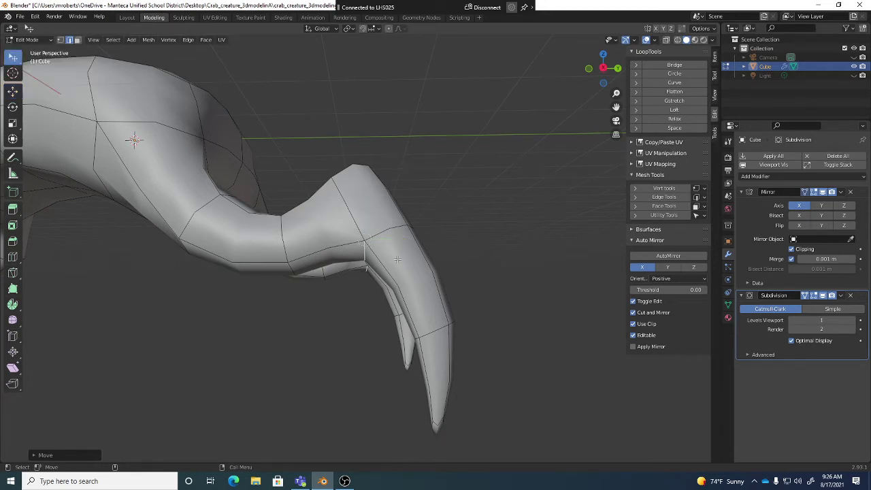
middle_click_drag(291, 269, 388, 247)
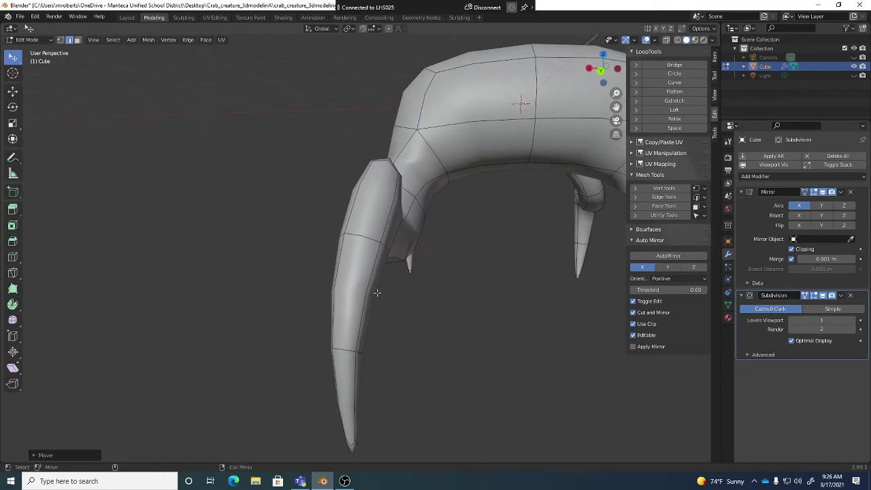
left_click_drag(390, 245, 383, 244)
middle_click_drag(383, 244, 360, 311)
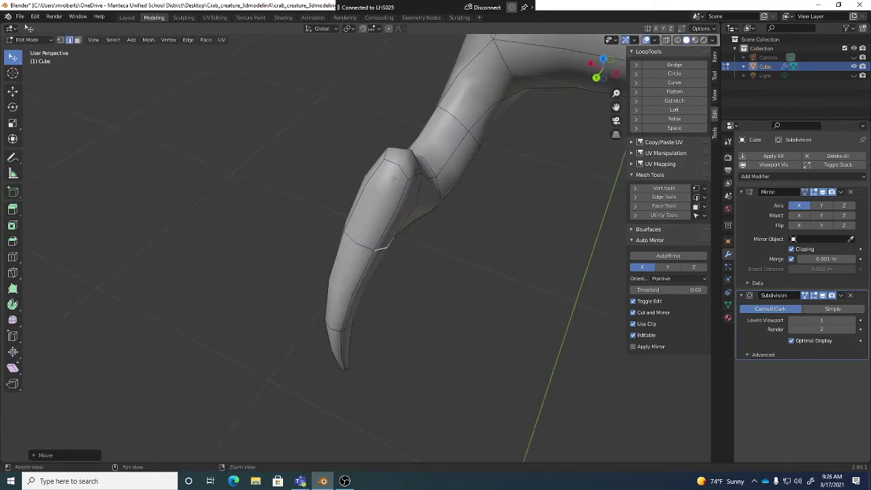
left_click_drag(390, 153, 456, 68)
right_click_drag(455, 68, 408, 136, "alt")
left_click_drag(392, 149, 511, 163, "alt")
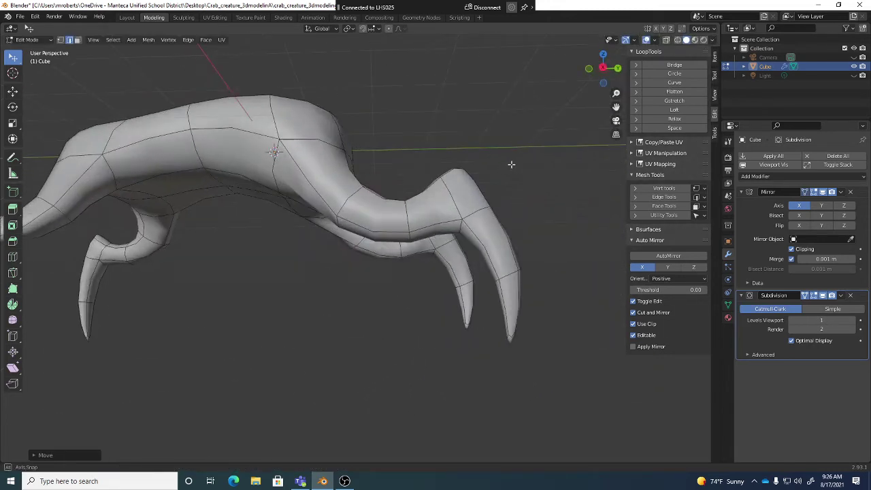
Move the short edge on the outer side of the claw, halfway down the lower leg, to adjust its curve.
left_click_drag(507, 262, 488, 257, "alt")
scroll(489, 256, "up", 2)
key("g")
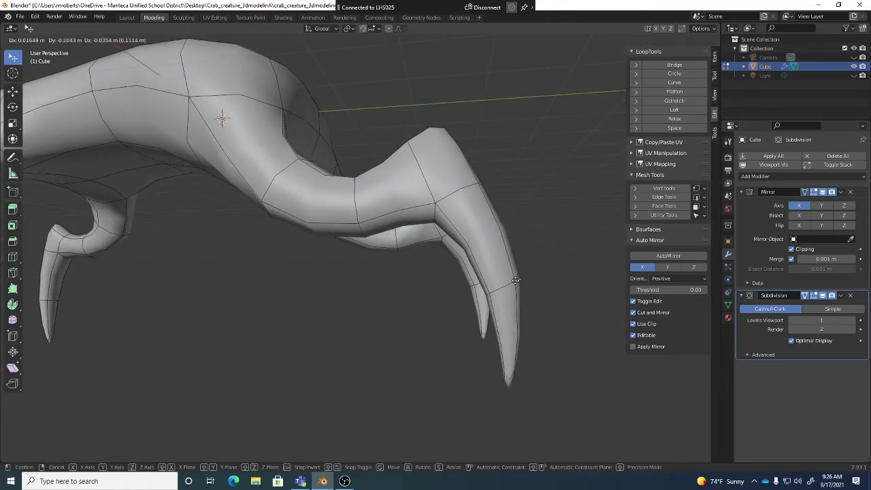
left_click(511, 283)
middle_click_drag(515, 288, 454, 322)
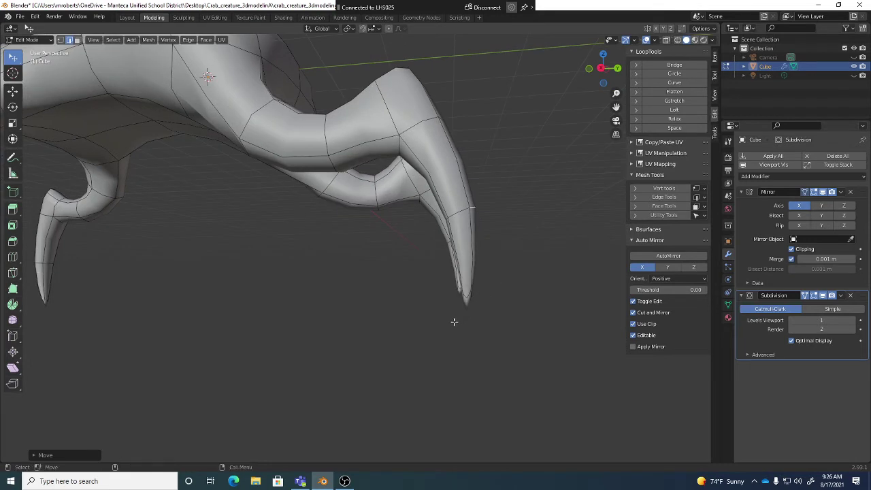
Switch to face selection, select the end face at the claw tip and activate the Scale tool.
key("3")
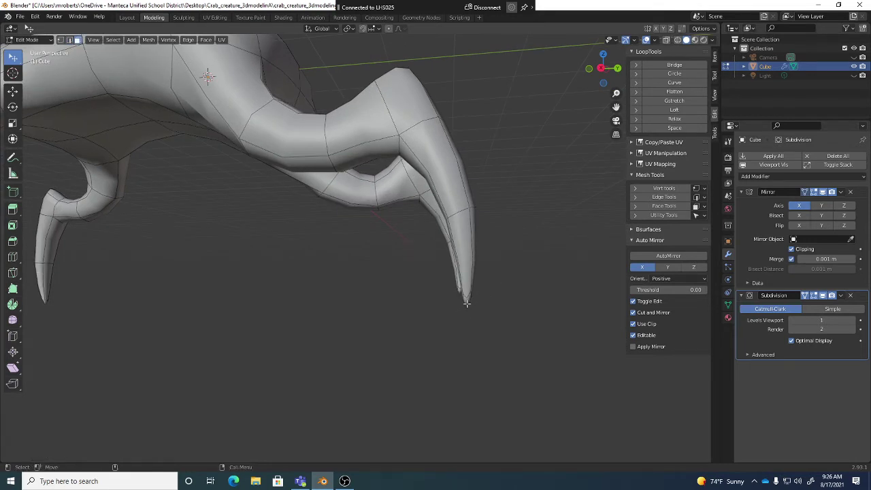
left_click(467, 300)
key("shift+space")
key("s")
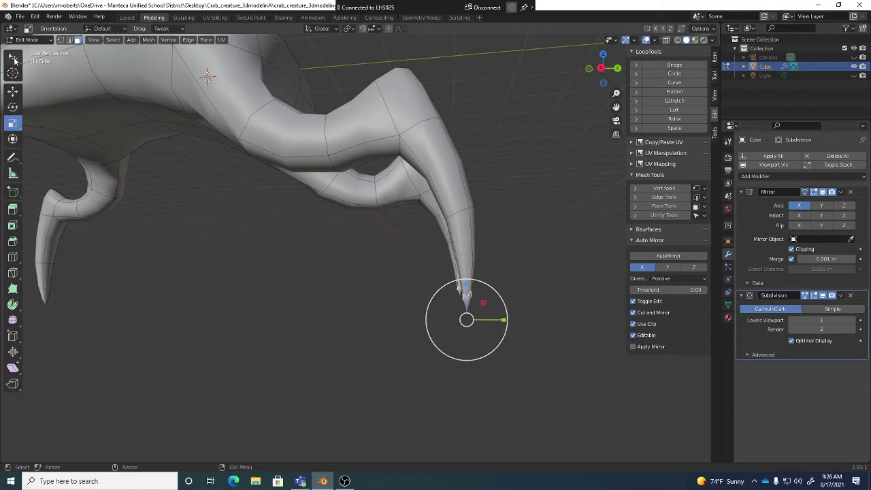
left_click(12, 91)
left_click(12, 107)
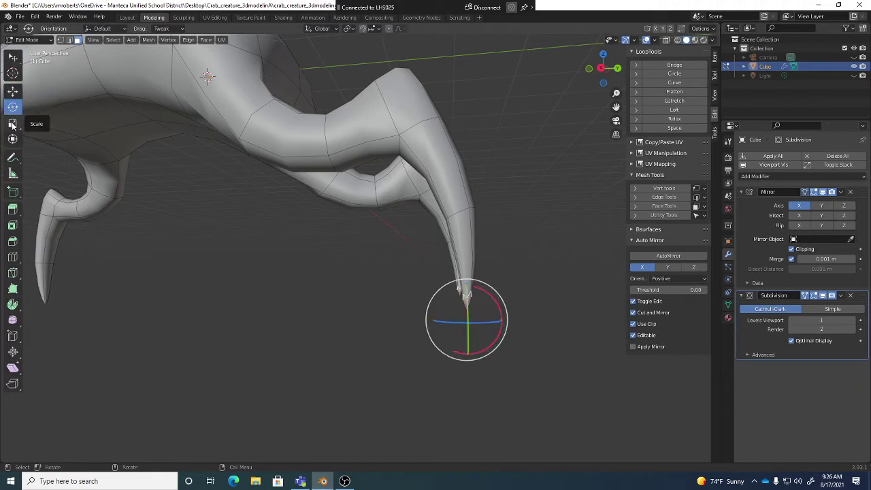
left_click(12, 125)
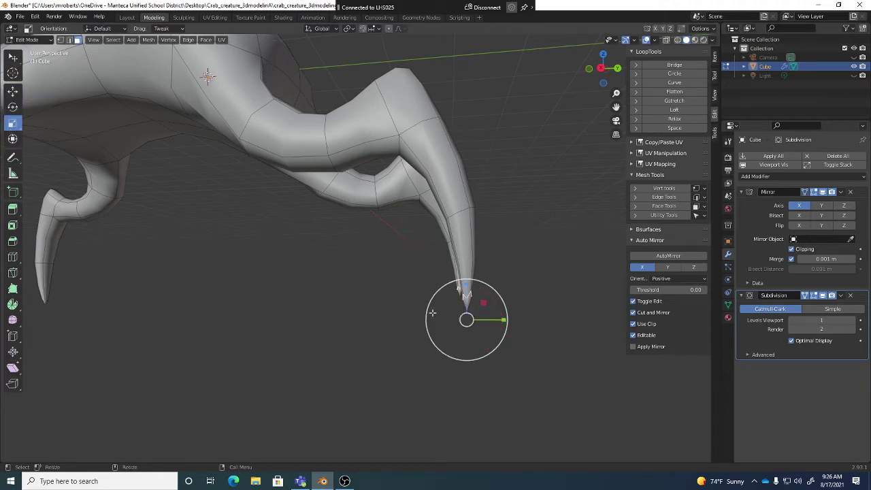
Try widening the claw-tip face by scaling it along Y, and undo the scaling.
middle_click_drag(521, 277, 462, 286)
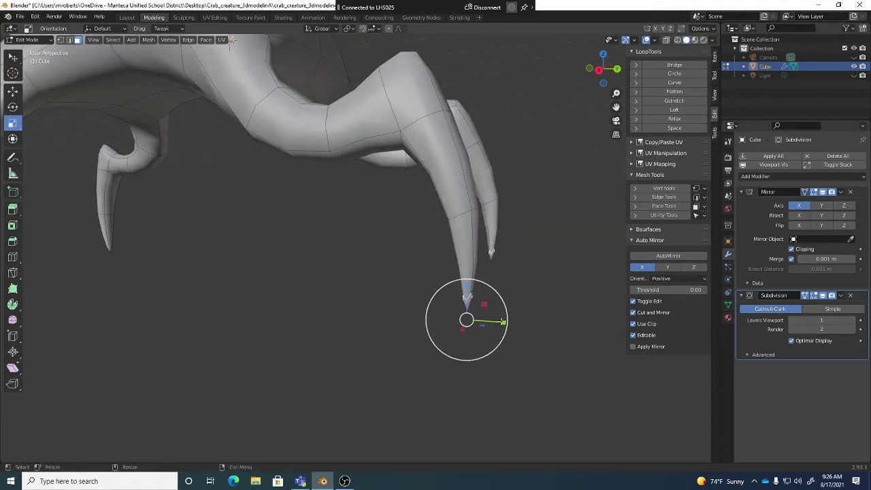
mouse_move(504, 317)
left_mouse_down()
mouse_move(535, 329)
mouse_move(690, 339)
mouse_move(531, 309)
left_mouse_up()
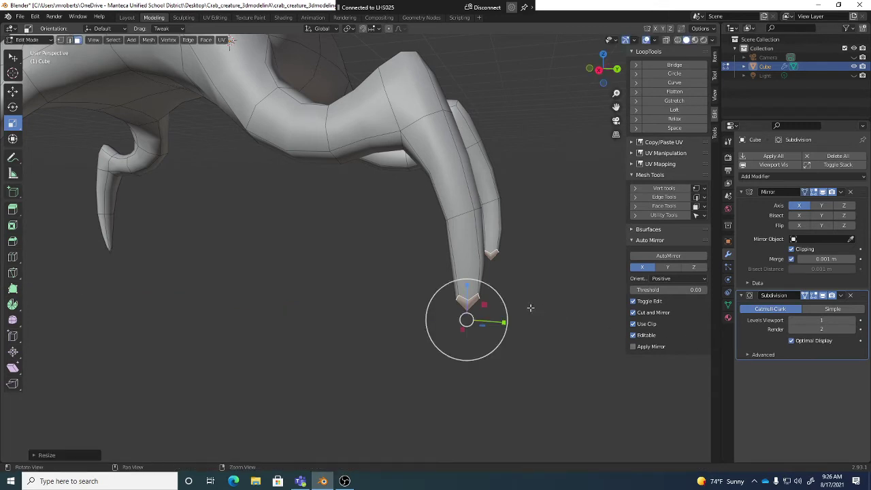
mouse_move(531, 308)
middle_mouse_down()
mouse_move(464, 293)
mouse_move(515, 302)
middle_mouse_up()
key("ctrl+z")
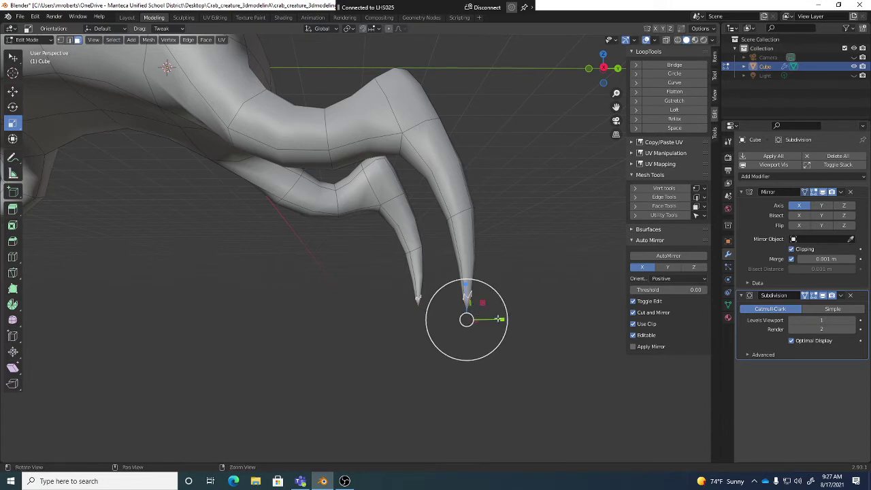
Try out uniform scaling on the claw-tip face, enlarging and shrinking it several times.
middle_click_drag(493, 291, 534, 299)
key("s")
left_click(597, 301)
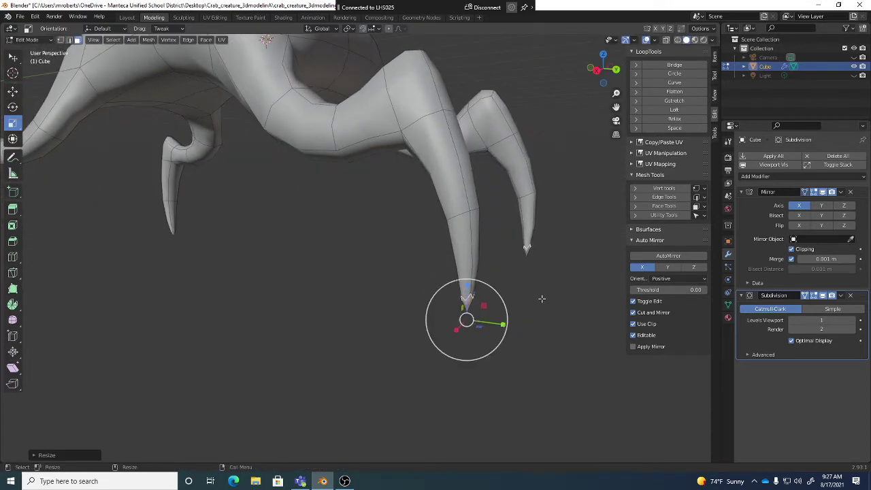
key("s")
left_click(622, 307)
key("s")
left_click(524, 279)
key("s")
left_click(597, 288)
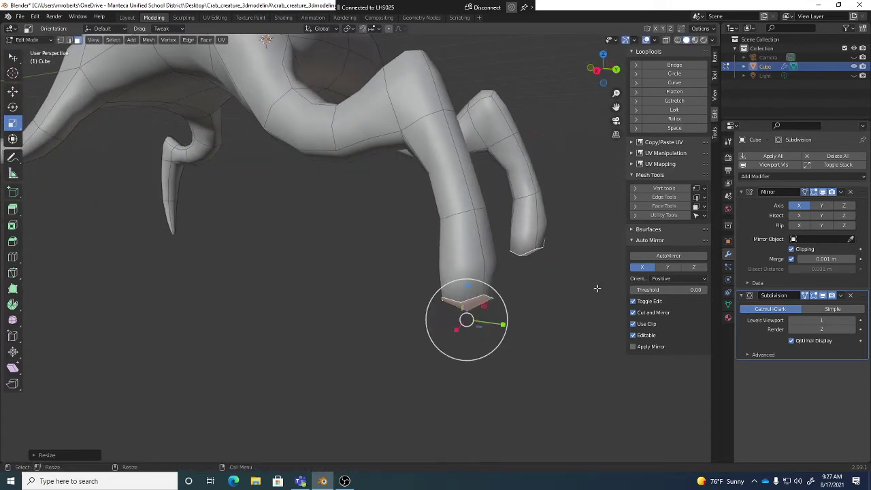
key("s")
left_click(565, 279)
Undo the last scalings and scale the claw-tip face uniformly down to a narrow point.
middle_click_drag(545, 278, 575, 275)
key("ctrl+z")
key("ctrl+z")
key("ctrl+z")
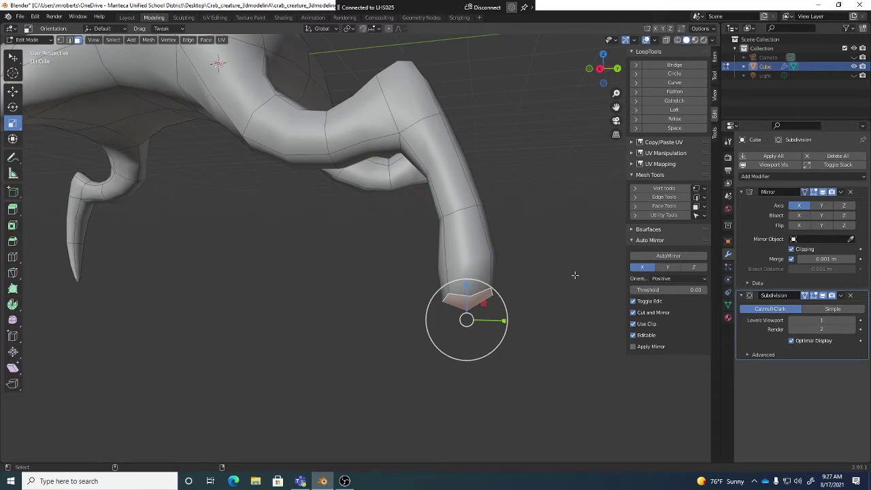
key("s")
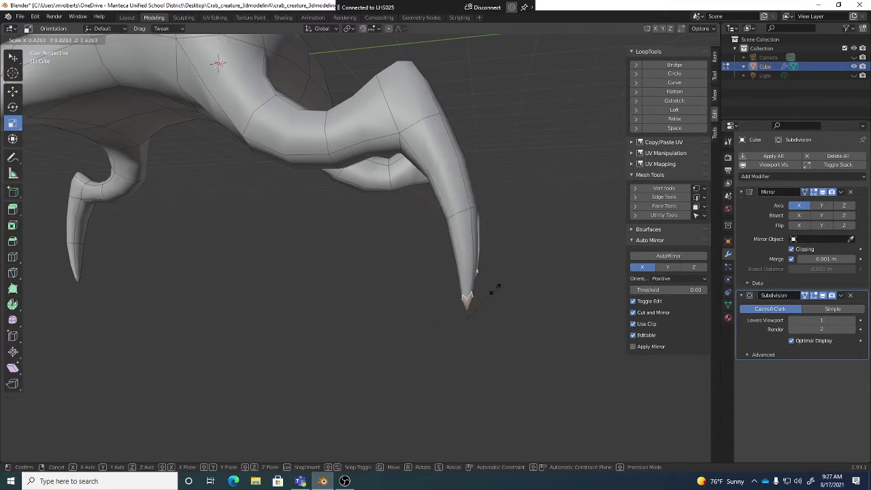
left_click(479, 285)
mouse_move(480, 286)
middle_mouse_down()
mouse_move(457, 285)
mouse_move(509, 267)
mouse_move(504, 298)
mouse_move(478, 296)
middle_mouse_up()
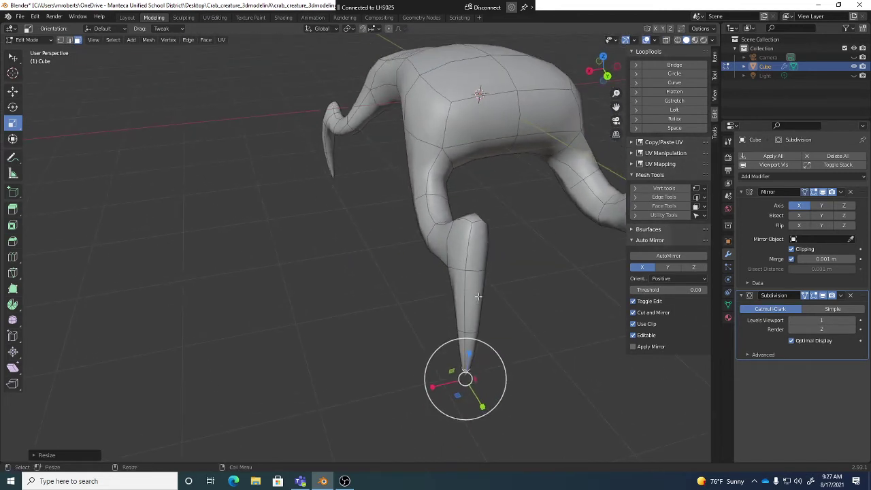
Grow the selection from the claw tip with Select More until it covers the lower leg up past the knee.
key("ctrl+KP_Add")
key("ctrl+KP_Add")
key("ctrl+KP_Add")
key("ctrl+KP_Add")
key("ctrl+KP_Add")
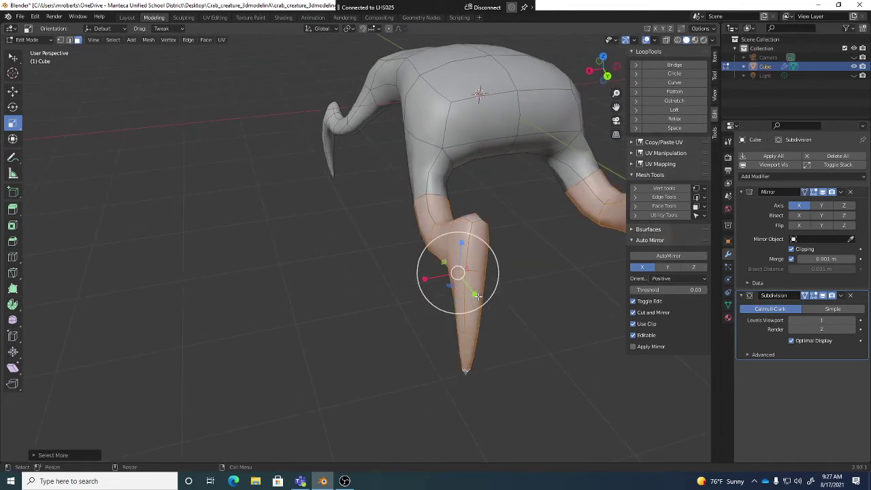
left_click(113, 40)
mouse_move(134, 167)
Viewing the creature from above, rotate the selected lower leg so that it angles outward from the body.
middle_click_drag(369, 197, 360, 262)
key("shift+space")
key("r")
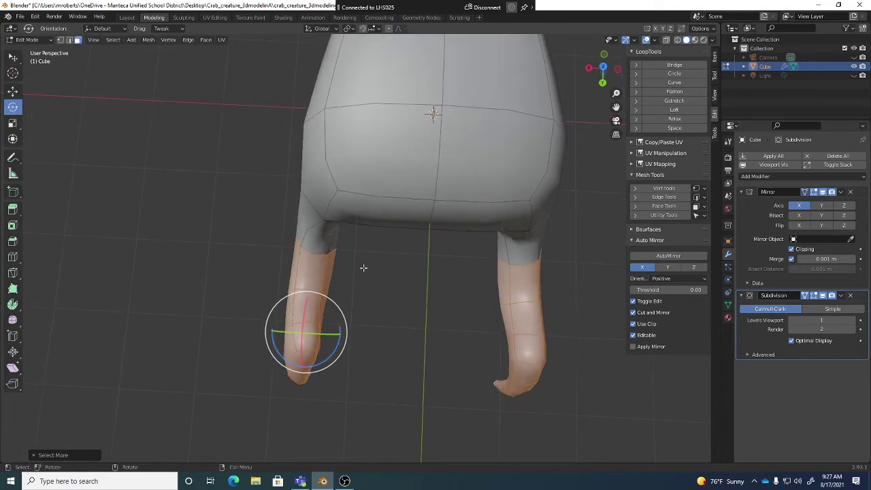
key("r")
left_click(357, 294)
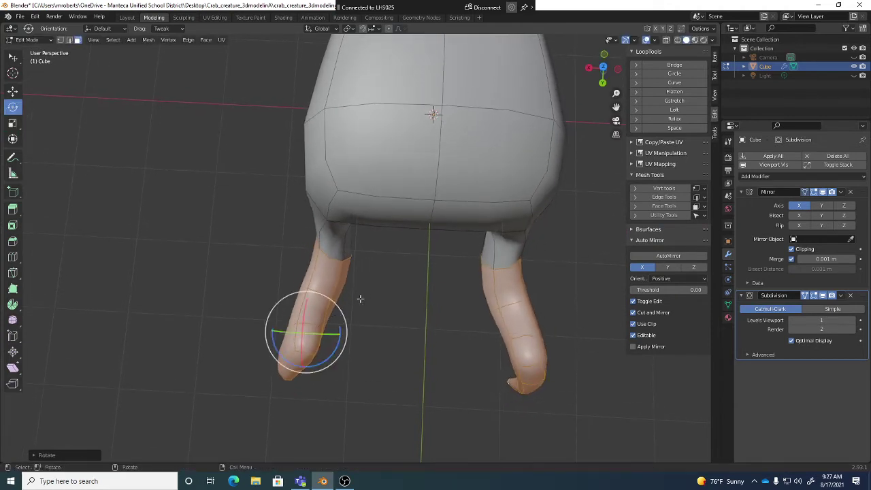
Move the selected lower leg outward, away from the body's centre line.
key("shift+space")
key("g")
key("g")
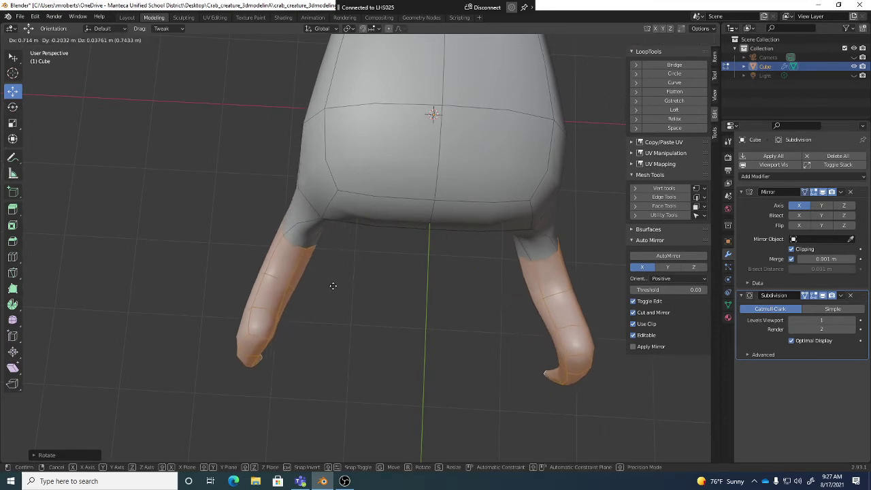
left_click(326, 282)
middle_click_drag(327, 278, 379, 236)
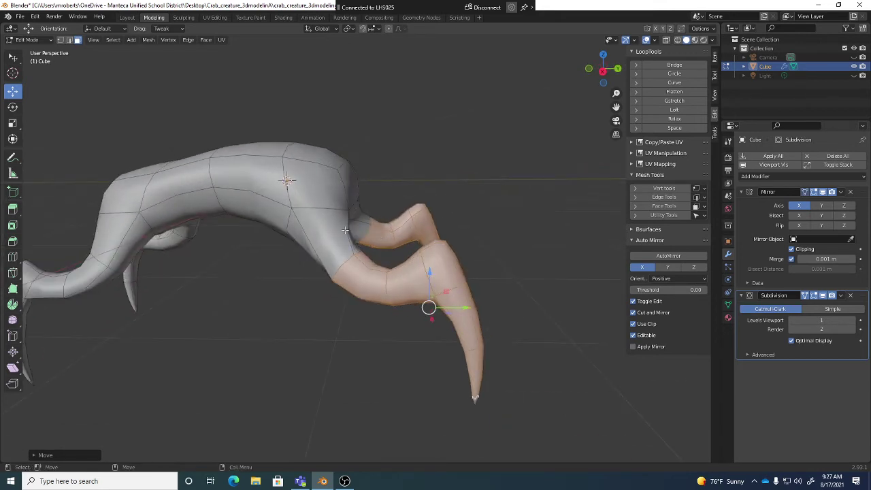
Select the cross edge on the upper leg above the knee and rotate it freely with the Rotate tool.
left_click(340, 270)
middle_click_drag(340, 271, 371, 262)
key("e")
left_click_drag(365, 266, 385, 259)
middle_click_drag(418, 235, 359, 226)
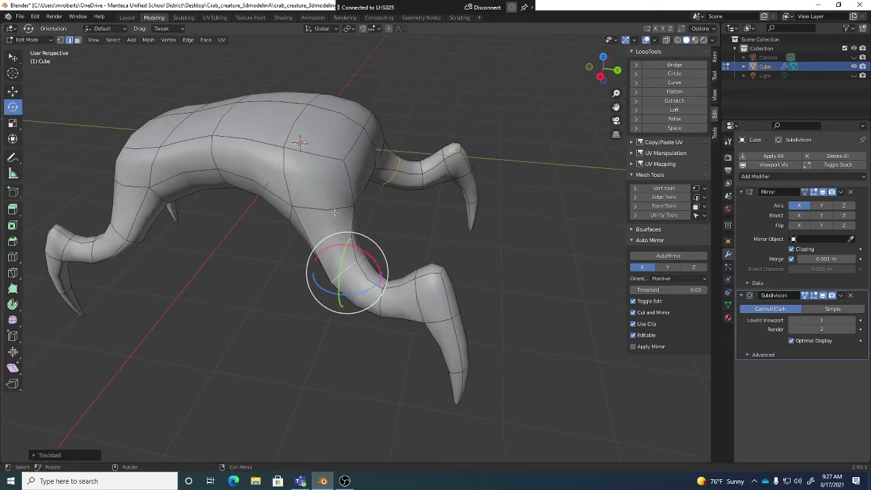
Reposition the edges on the upper leg and its joint to the body with the Move tool, and save the file.
key("shift+space")
key("g")
left_click_drag(394, 235, 377, 233)
left_click_drag(381, 238, 357, 204, "alt")
left_click(358, 204)
left_click_drag(410, 213, 480, 268)
middle_click_drag(481, 268, 380, 132)
key("ctrl+s")
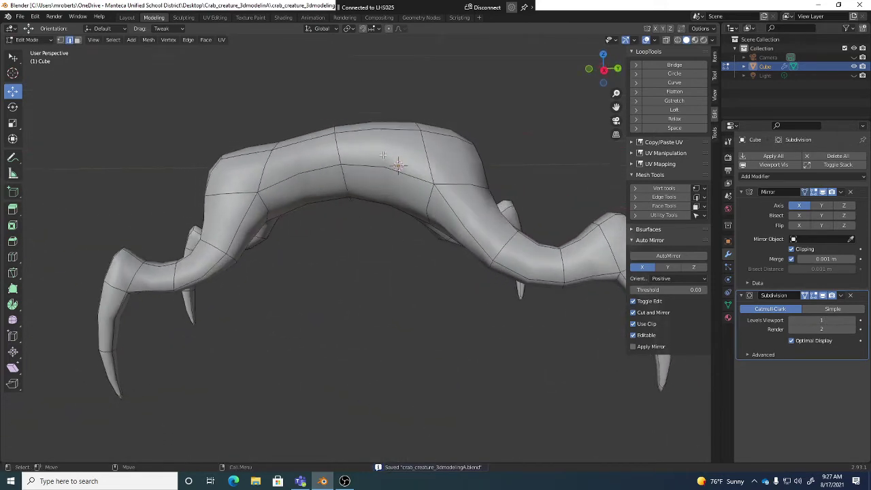
Add two single-cut edge loops across the body, one in each of the two middle segments.
key("ctrl+r")
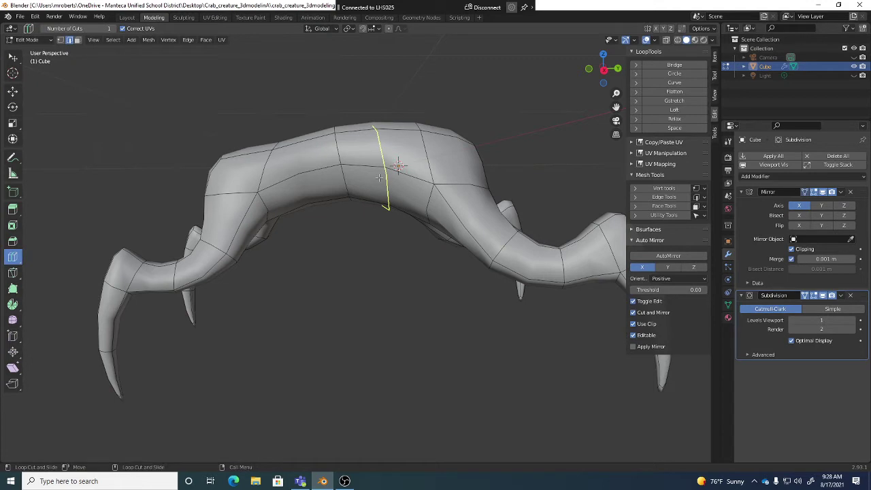
left_click(379, 178)
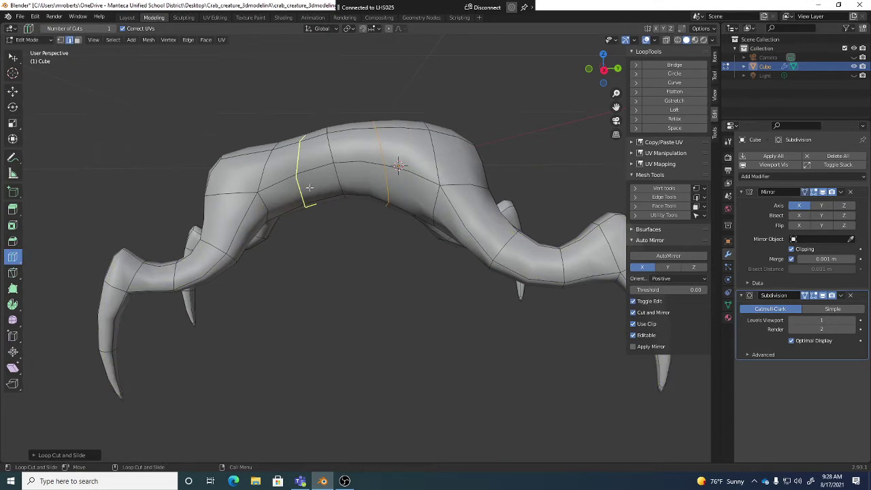
middle_click_drag(342, 225, 447, 234)
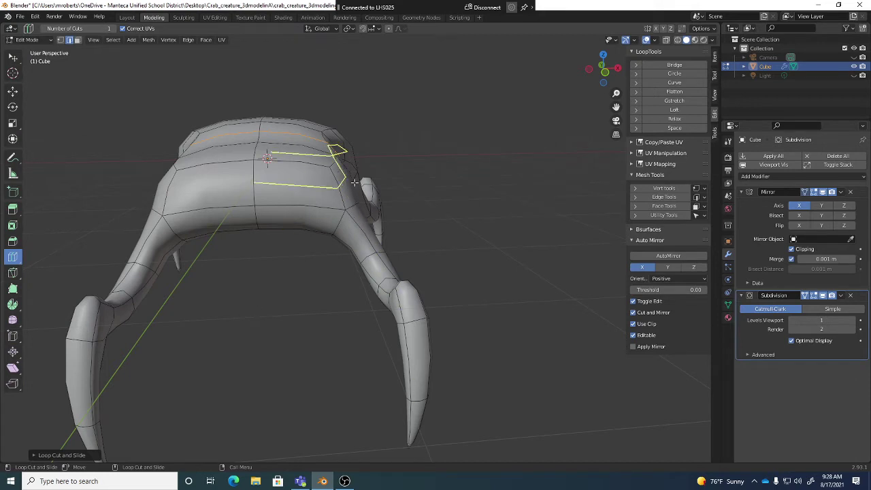
middle_click_drag(405, 182, 354, 143)
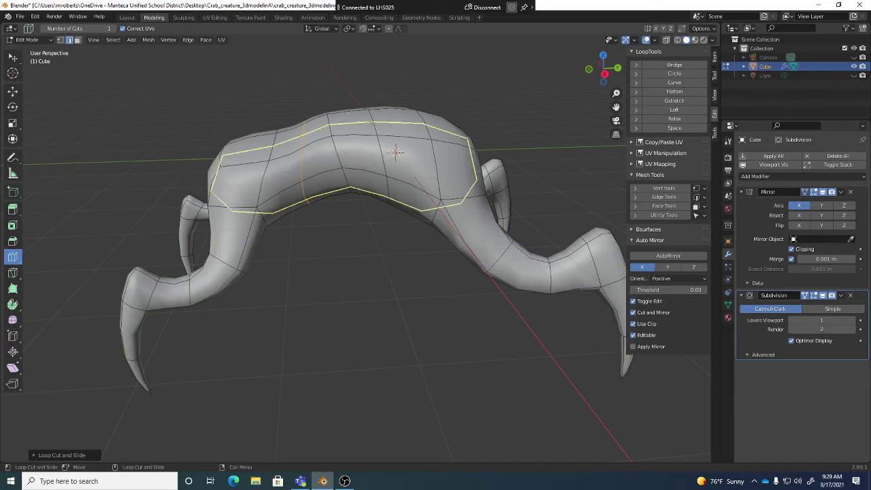
Add a single-cut edge loop running lengthwise along the body, between its centre line and outer side.
middle_click_drag(373, 120, 376, 131)
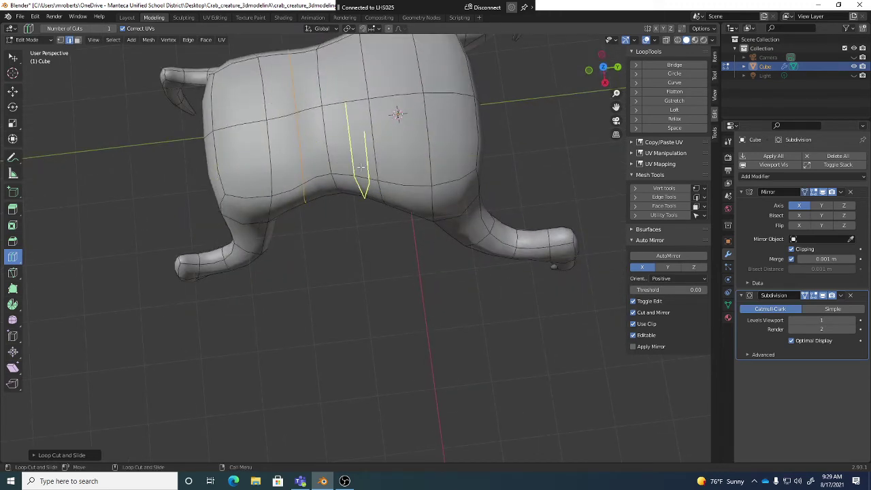
middle_click_drag(361, 179, 299, 175)
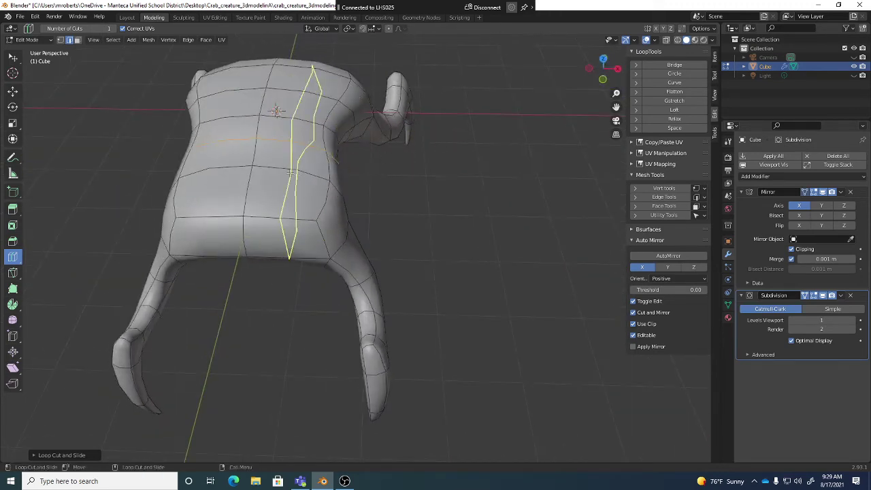
mouse_move(293, 170)
left_mouse_down()
mouse_move(268, 171)
mouse_move(289, 176)
left_mouse_up()
Reposition the new lengthwise edge loop slightly upward with the Move tool.
middle_click_drag(292, 178, 358, 182)
key("w")
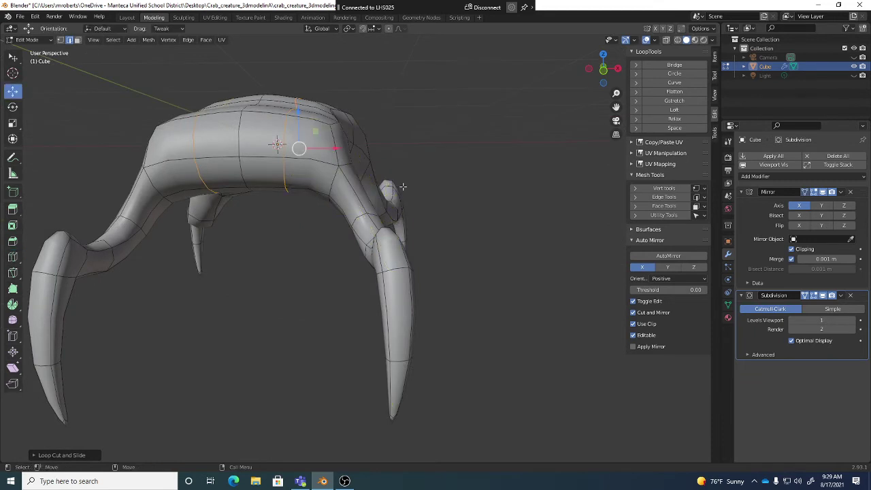
left_click_drag(418, 193, 428, 208, "alt")
key("g")
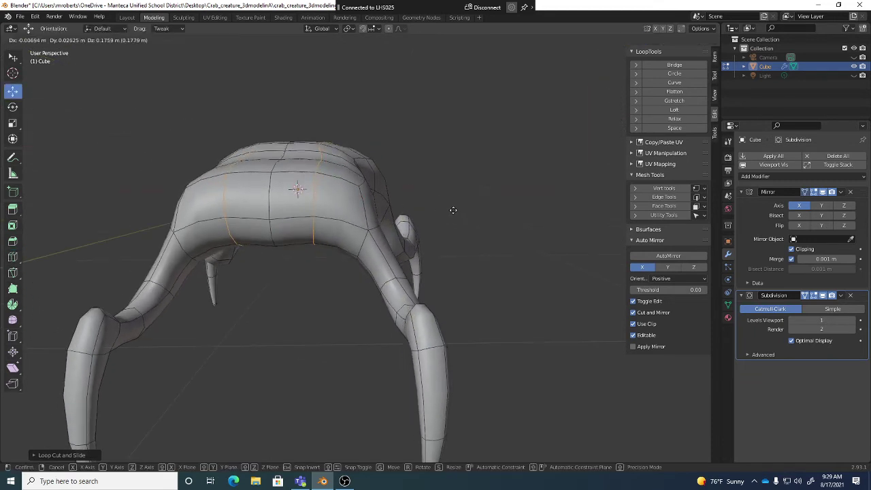
left_click(449, 208)
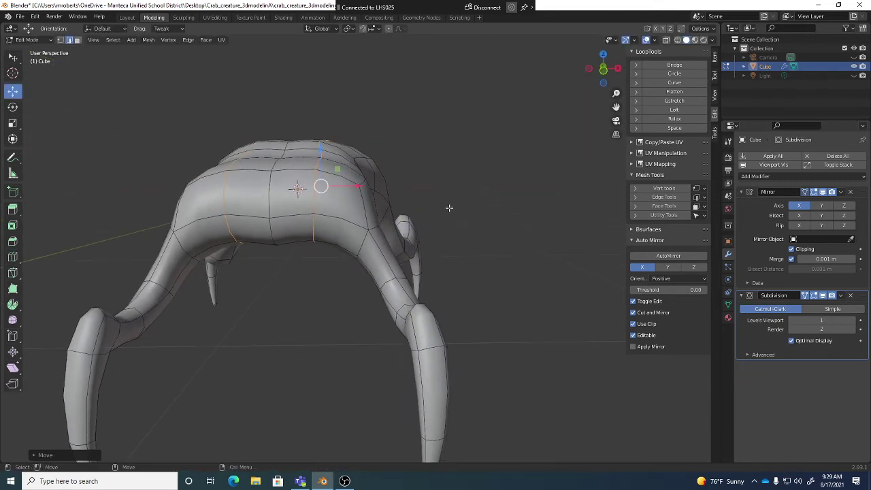
Select the edge loop along the body's centre line and move it upward to round the back.
left_click(269, 185, "alt")
key("g")
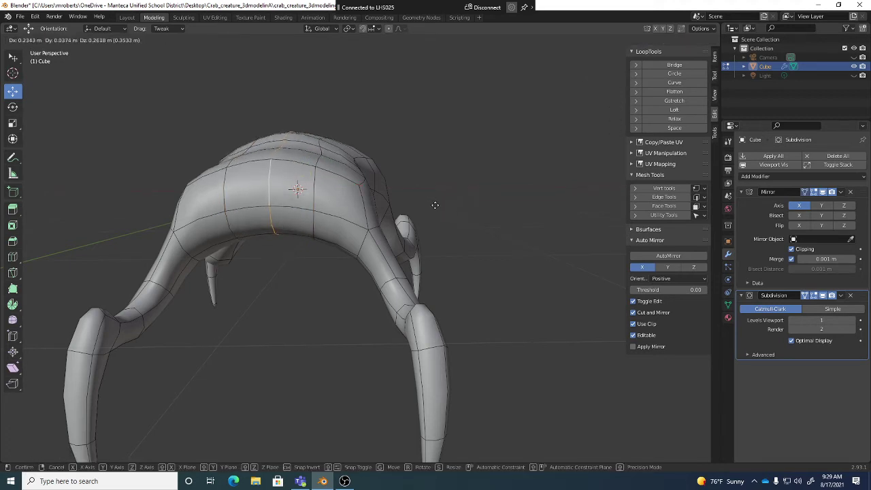
left_click(396, 201)
middle_click_drag(395, 201, 397, 200)
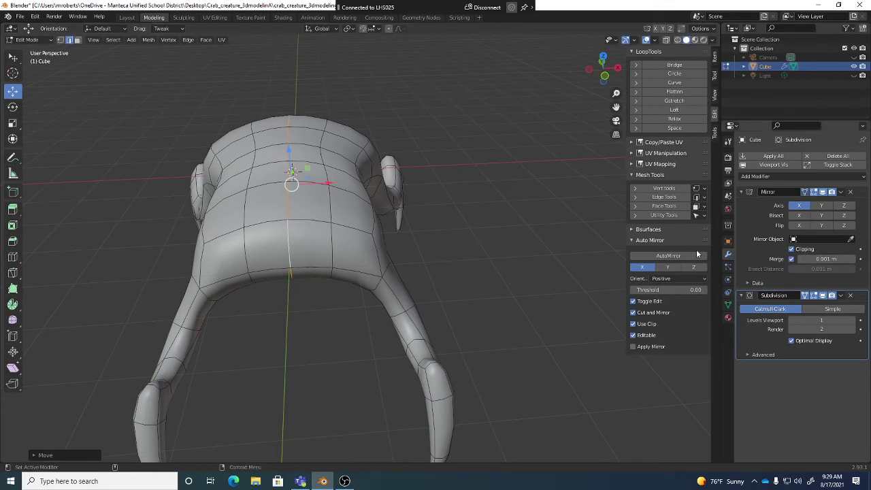
Reposition two edges on the underside of the body, between the pair of legs, with the Move tool.
mouse_move(340, 197)
middle_mouse_down()
mouse_move(320, 190)
mouse_move(346, 175)
mouse_move(344, 210)
middle_mouse_up()
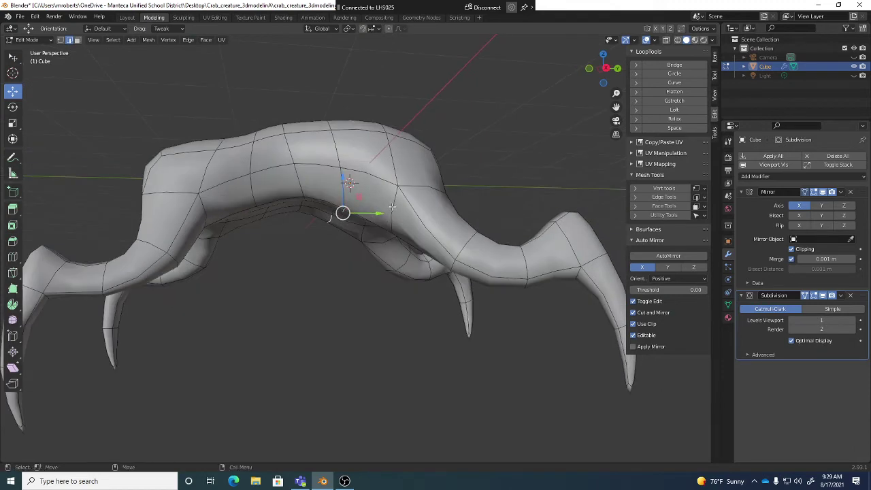
key("g")
left_click(384, 240)
middle_click_drag(385, 240, 364, 238)
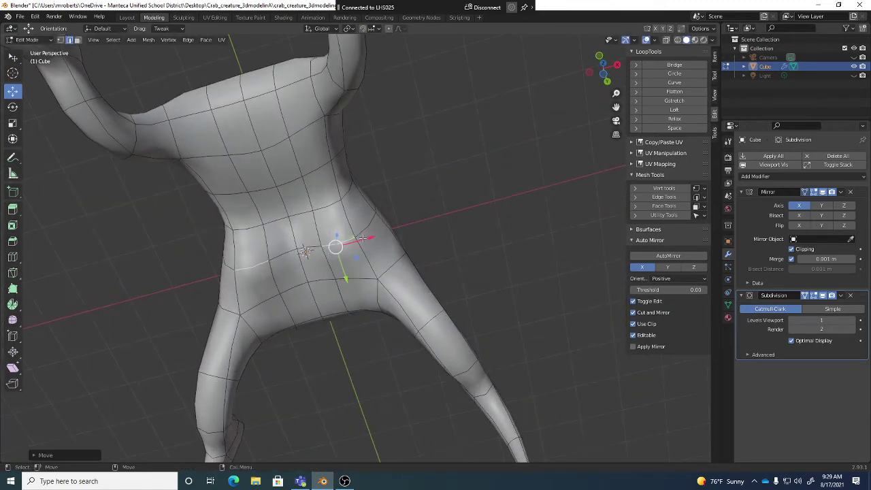
left_click(373, 228)
key("g")
left_click(449, 226)
Pull the underside edges near the centre line downward to form a bulging belly.
middle_click_drag(463, 234, 467, 277)
left_click(385, 269)
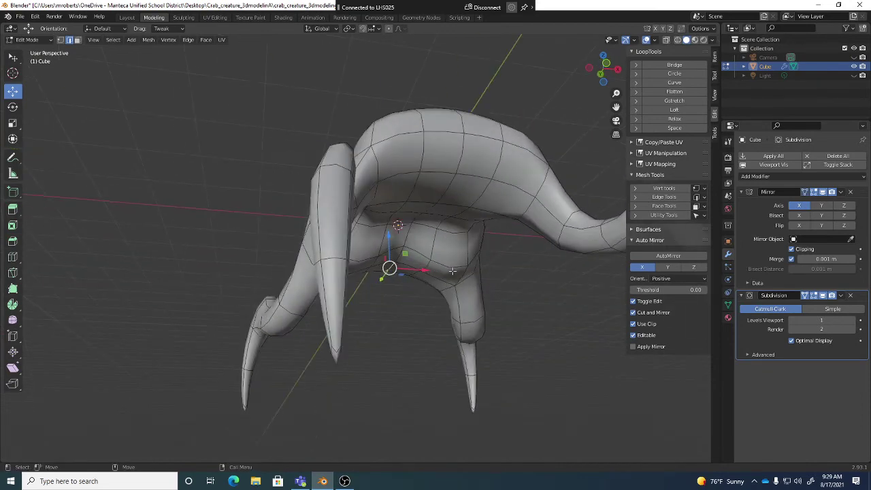
key("g")
left_click(471, 285)
middle_click_drag(357, 276, 248, 203)
key("g")
left_click(304, 284)
Move the edges along the top of the back to shape a hump with a dip beside it.
left_click(242, 200)
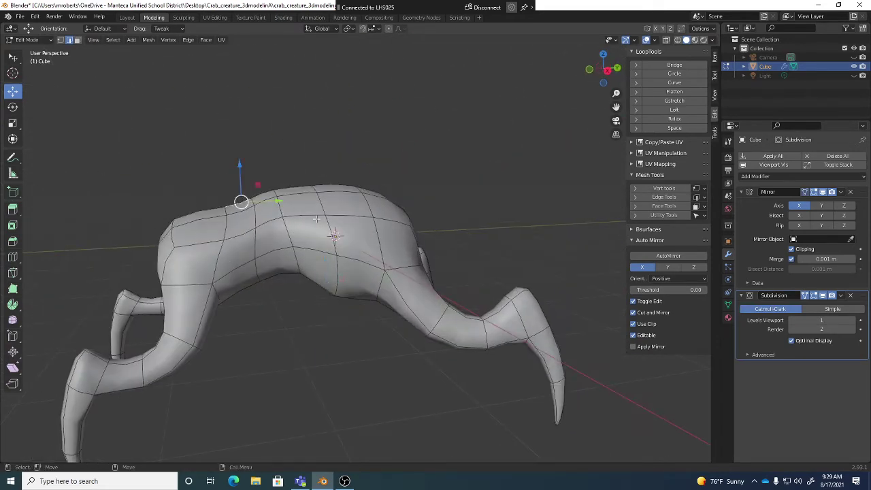
key("g")
left_click(302, 202)
left_click(247, 207)
key("g")
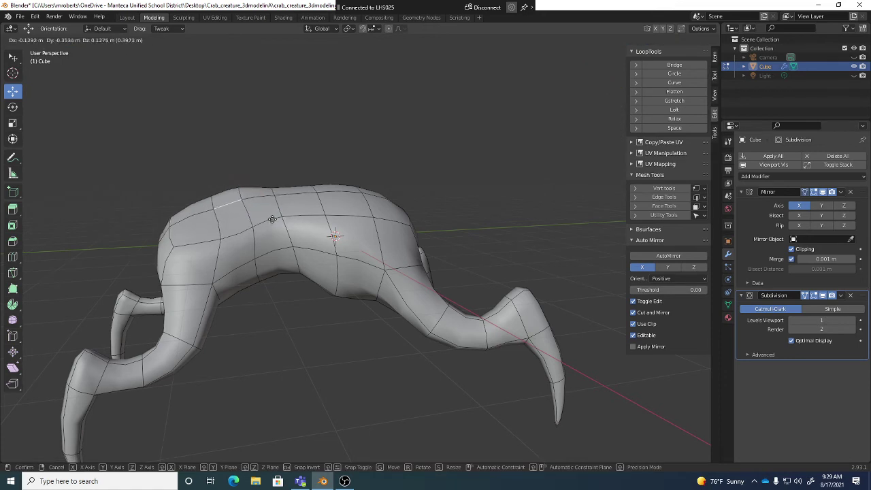
left_click(270, 218)
left_click(276, 192)
key("g")
left_click(325, 222)
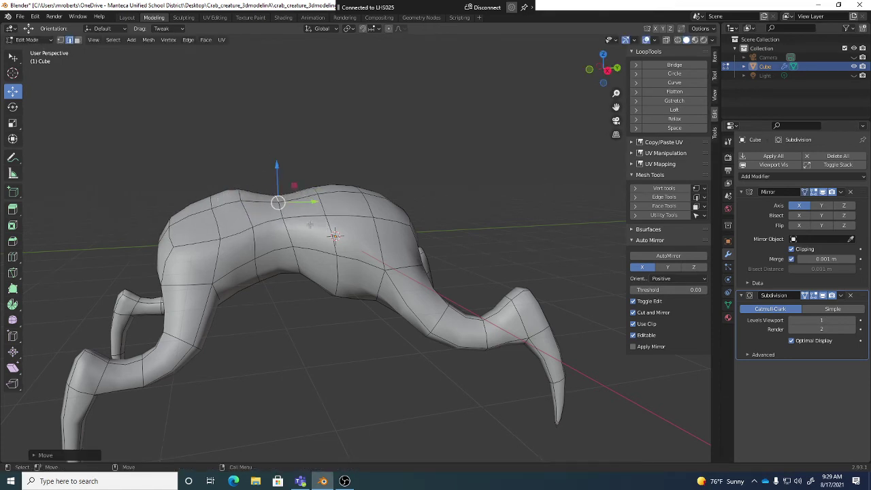
Move the edges on the upper side of the body so they follow the hump and dip of the back.
middle_click_drag(325, 224, 297, 223)
left_click(269, 223)
key("g")
left_click(267, 233)
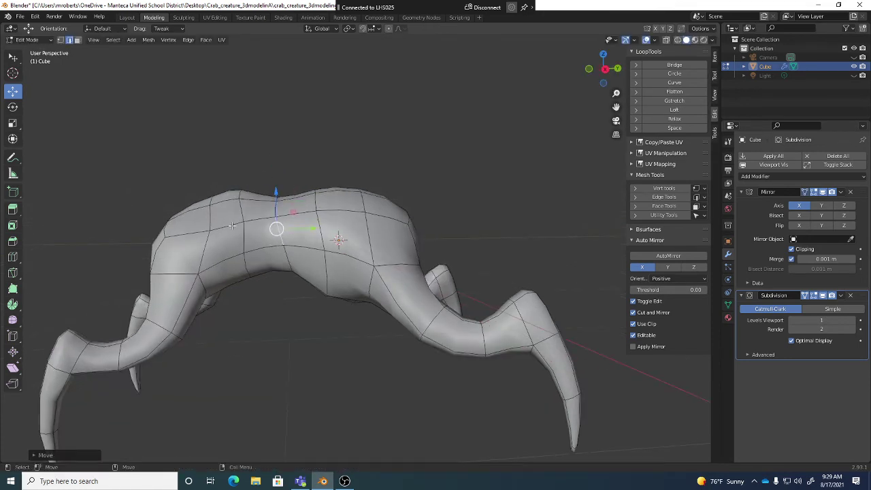
key("w")
left_click(232, 225)
key("g")
left_click(222, 217)
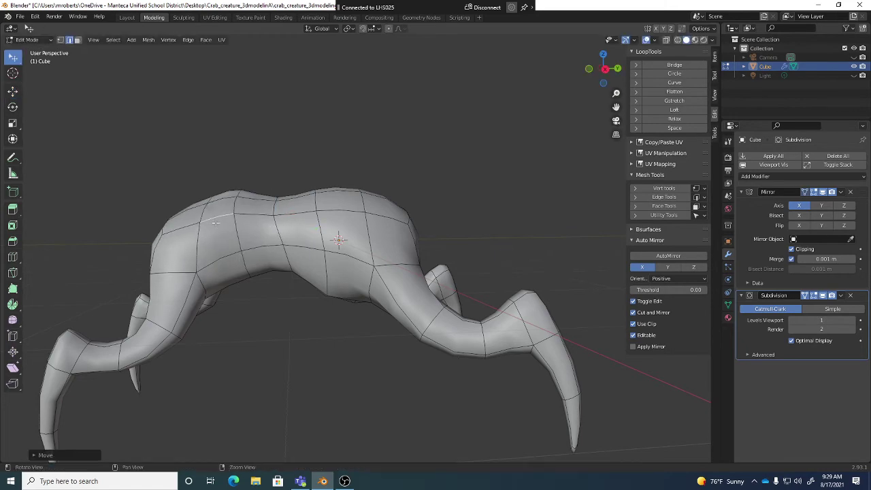
Fine-tune the remaining edges along the body's upper side with small moves, and save the file.
middle_click_drag(158, 217, 260, 249)
left_click_drag(195, 202, 175, 198)
middle_click_drag(193, 160, 199, 186)
left_click_drag(199, 185, 206, 187)
key("w")
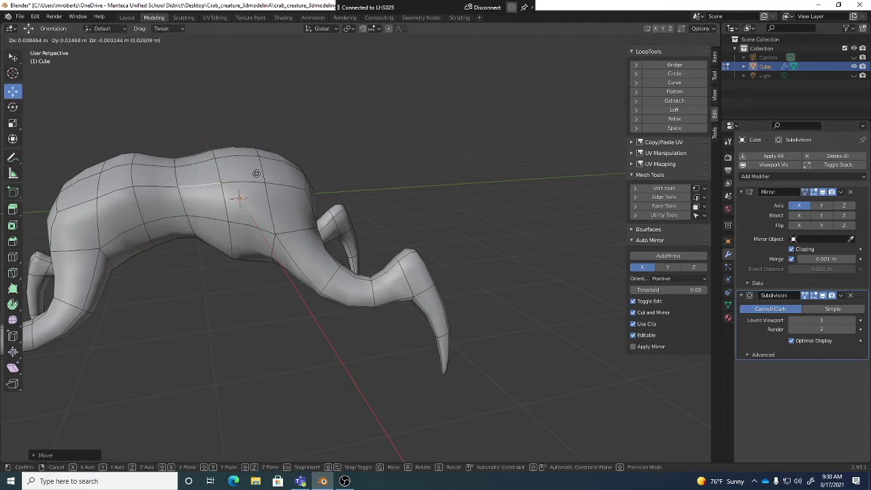
middle_click_drag(389, 184, 436, 198)
scroll(436, 198, "up", 2)
key("ctrl+s")
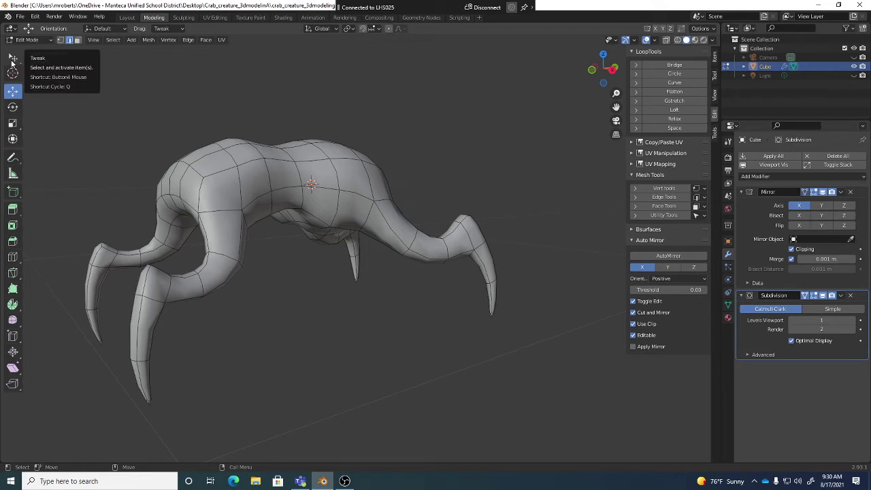
Select the edge loop around the upper leg's bend and rotate it freely with the Rotate tool.
middle_click_drag(229, 197, 195, 254)
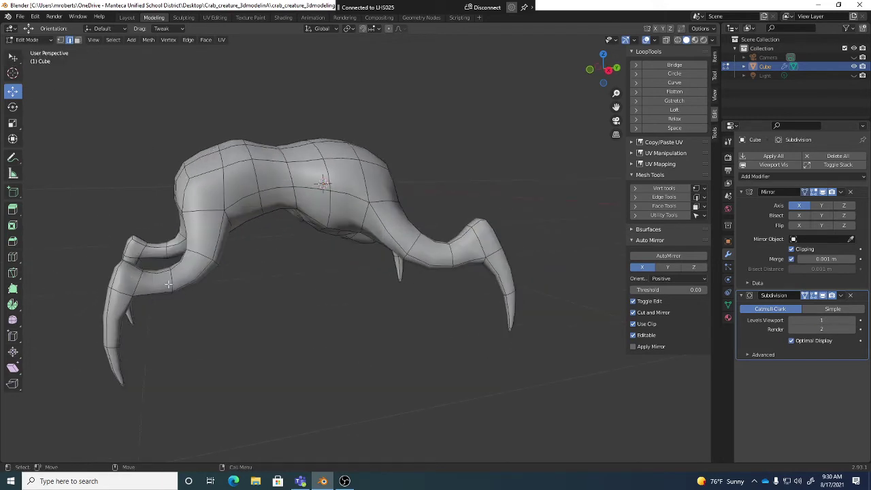
left_click(205, 256)
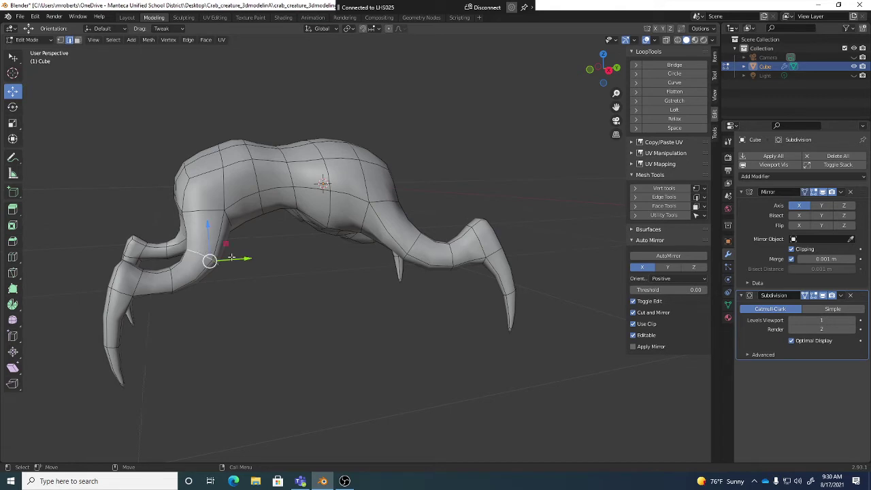
key("shift+space")
key("r")
key("r")
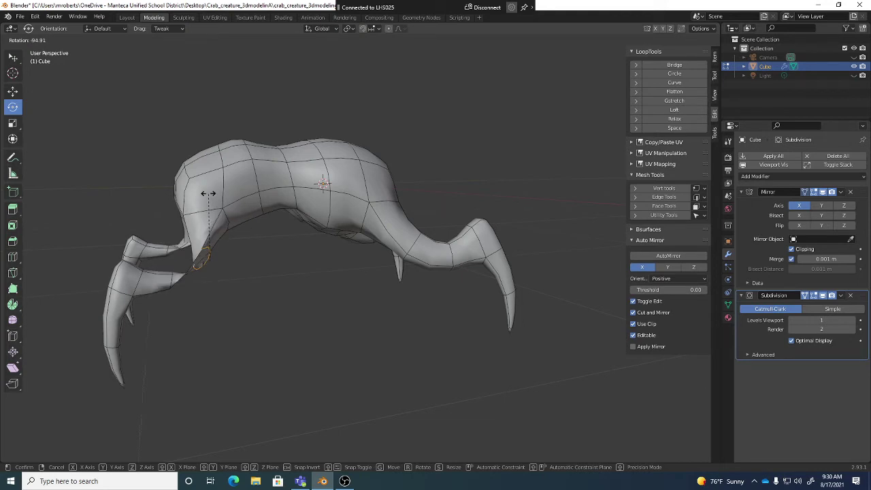
left_click(252, 268)
Select the leg edges just above the knee and rotate them freely, viewed from the end of the body.
left_click(168, 326)
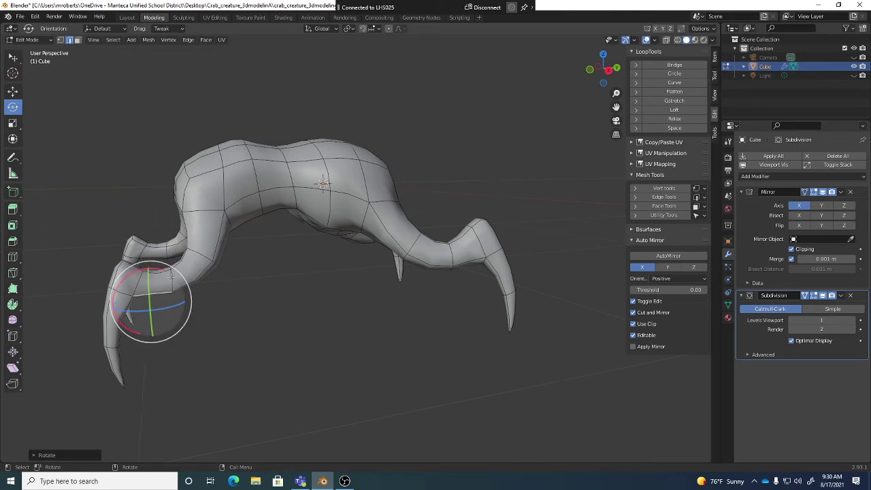
left_click(170, 283)
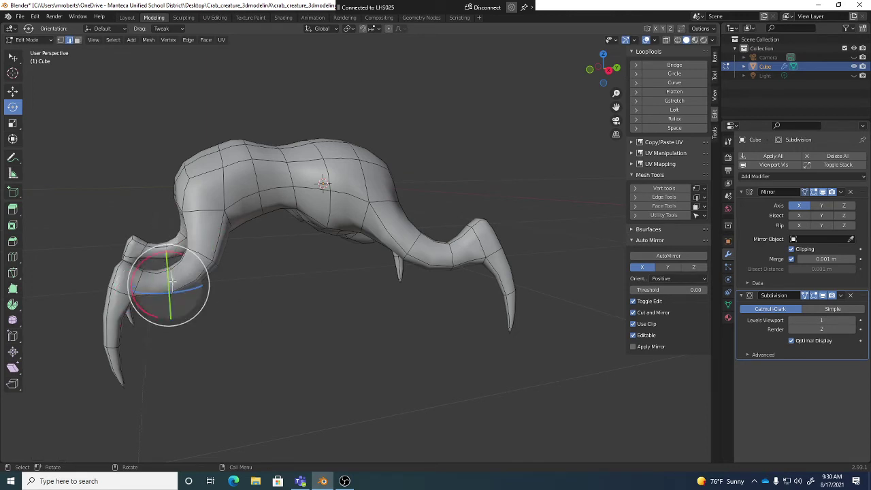
middle_click_drag(177, 285, 434, 331)
key("r")
left_click(286, 279)
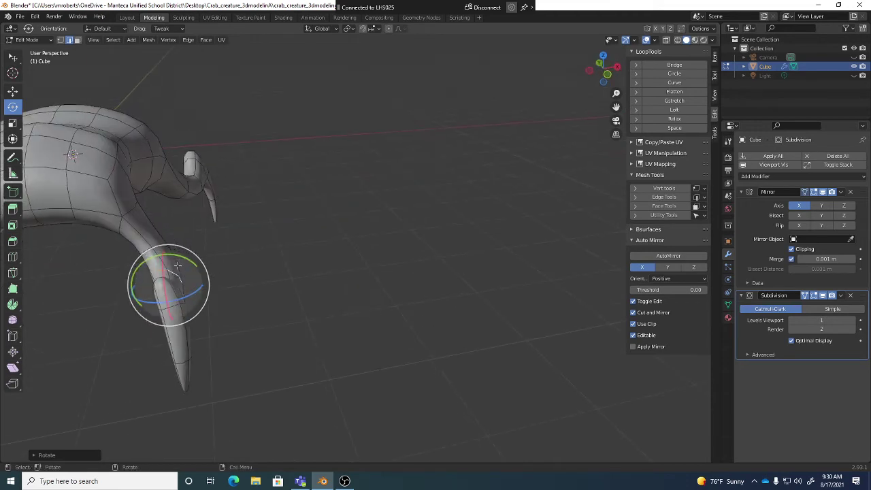
left_click(235, 264)
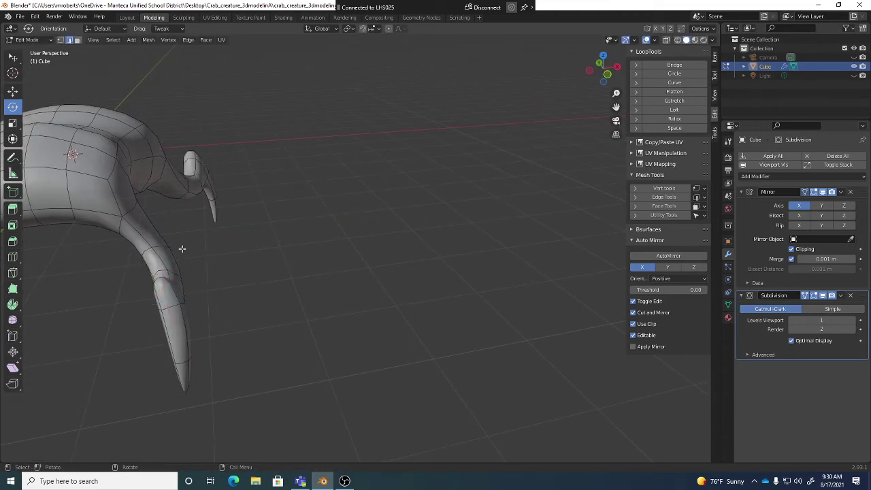
Tweak the edges on the inner side of the upper leg toward the body's centre line.
key("w")
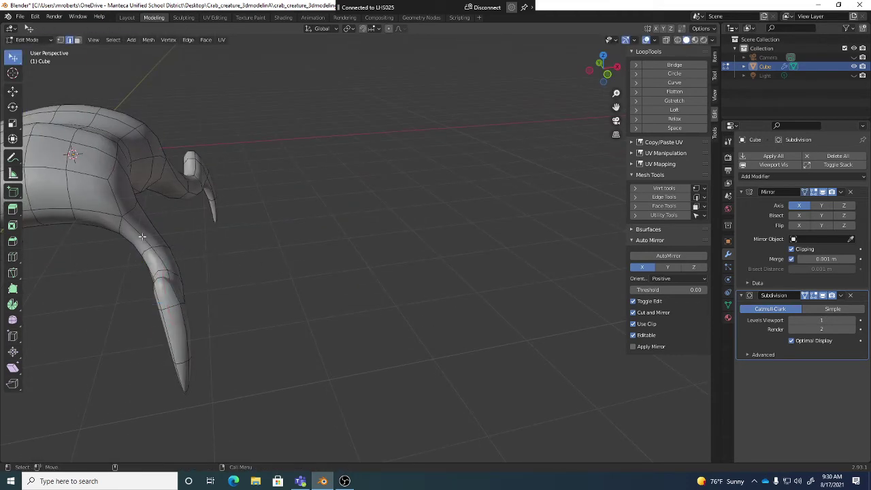
middle_click_drag(146, 235, 132, 247)
left_click_drag(131, 247, 114, 245)
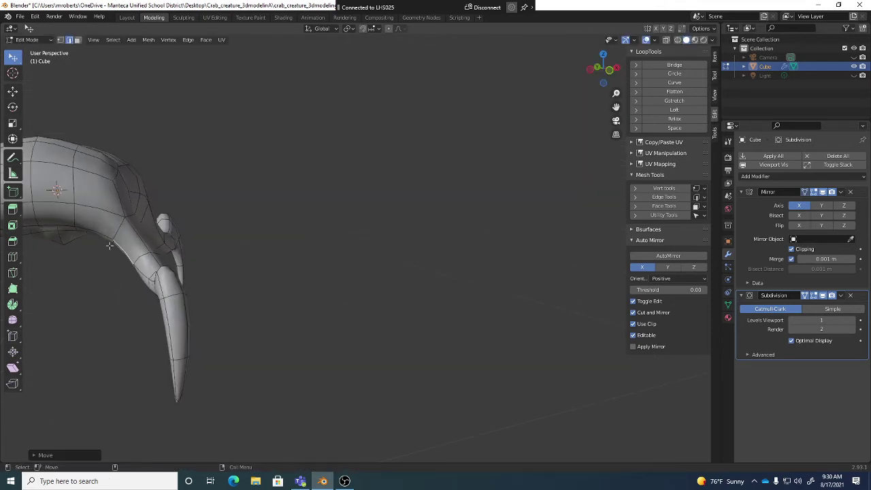
middle_click_drag(114, 250, 114, 244)
left_click_drag(114, 245, 103, 247)
left_click(103, 247)
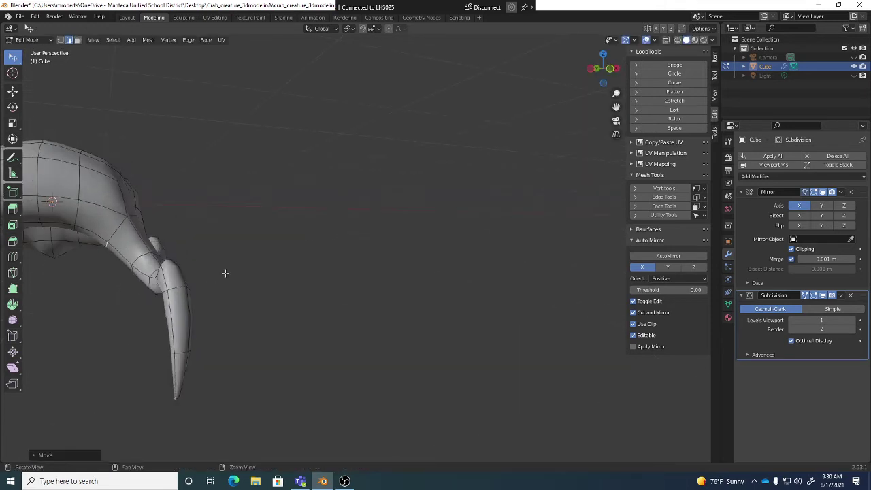
middle_click_drag(225, 272, 242, 294)
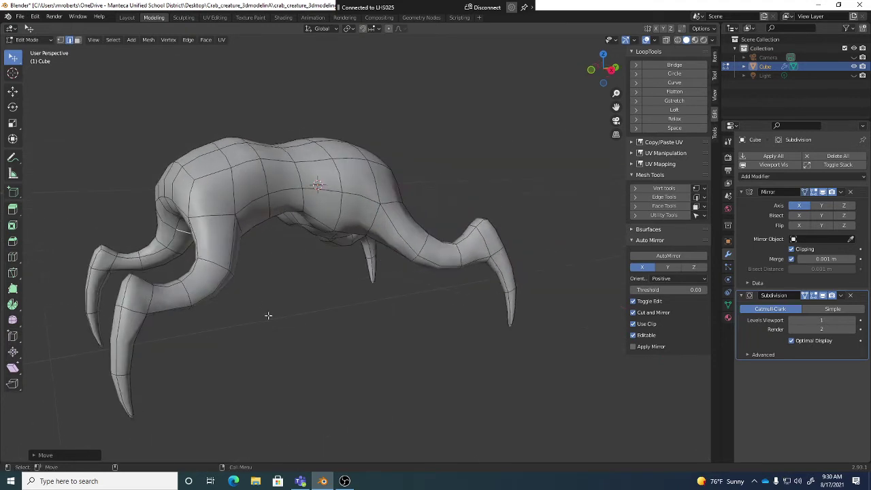
Move the edge on the underside of the leg near the knee slightly downward, and save the file.
middle_click_drag(184, 343, 120, 298)
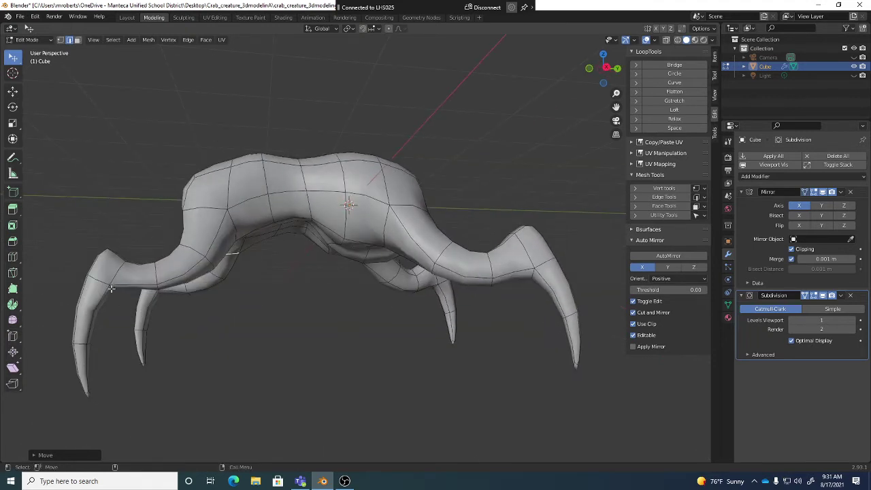
key("g")
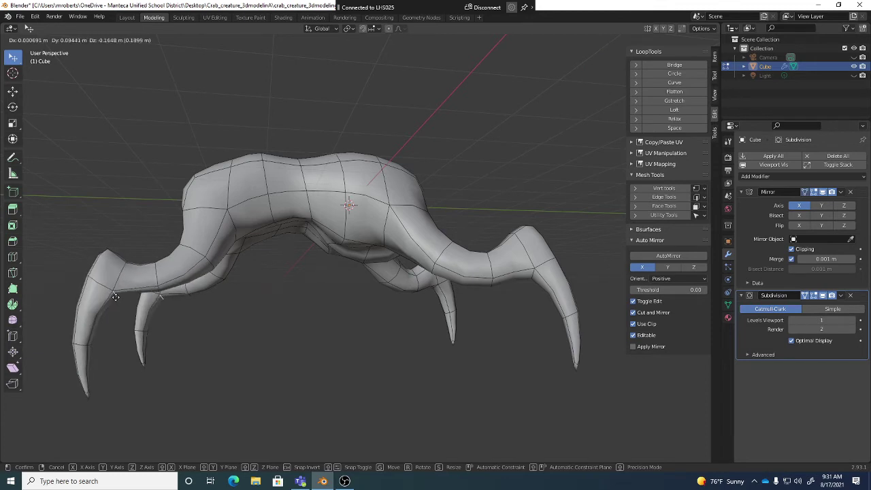
left_click(114, 294)
middle_click_drag(114, 294, 338, 340)
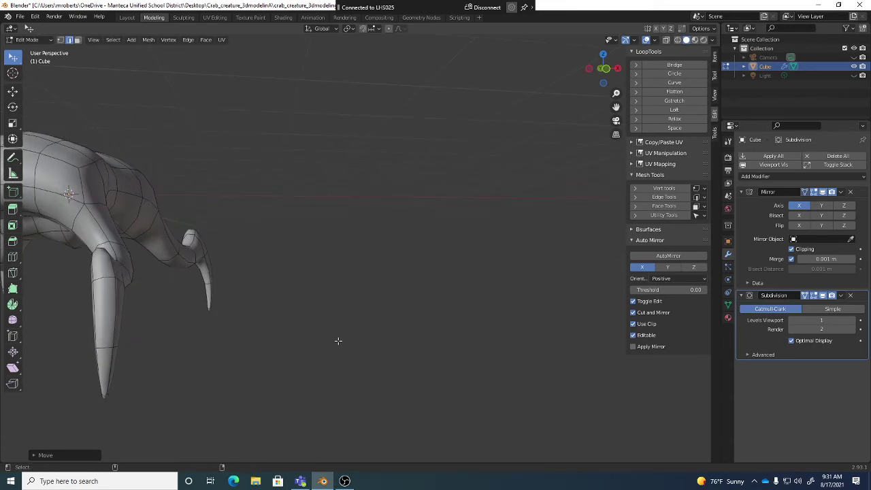
key("ctrl+s")
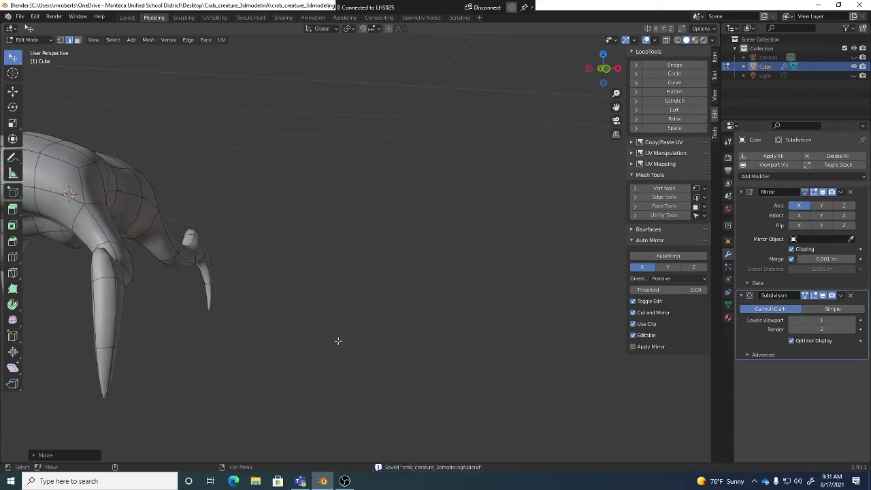
Extrude the face on top of the body above the front leg upward into a short stub.
middle_click_drag(327, 327, 308, 254)
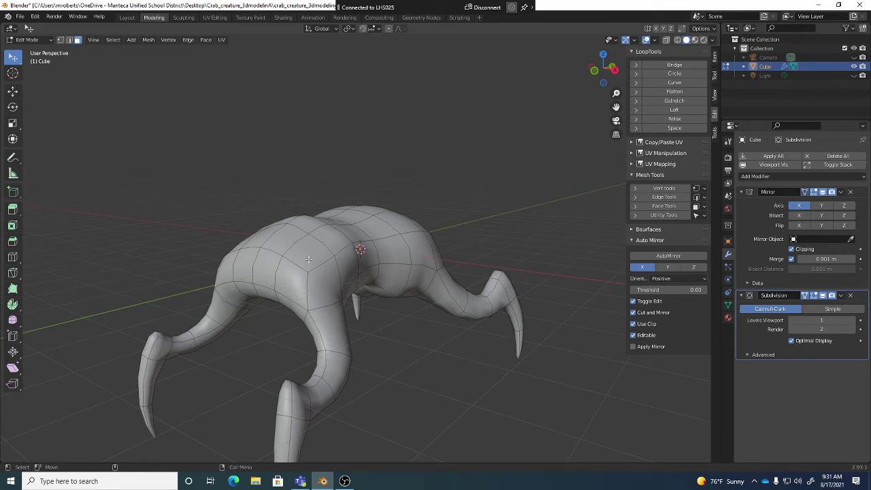
left_click(309, 259)
middle_click_drag(308, 259, 405, 263)
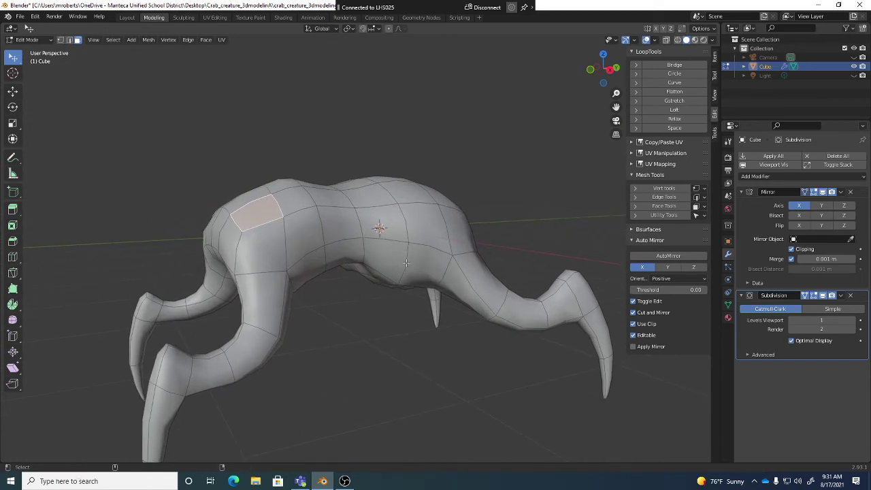
key("e")
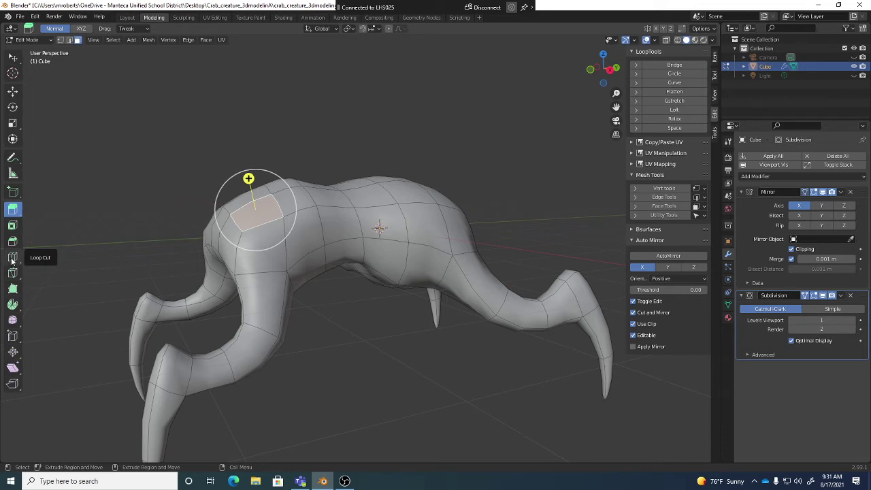
middle_click_drag(436, 305, 299, 238)
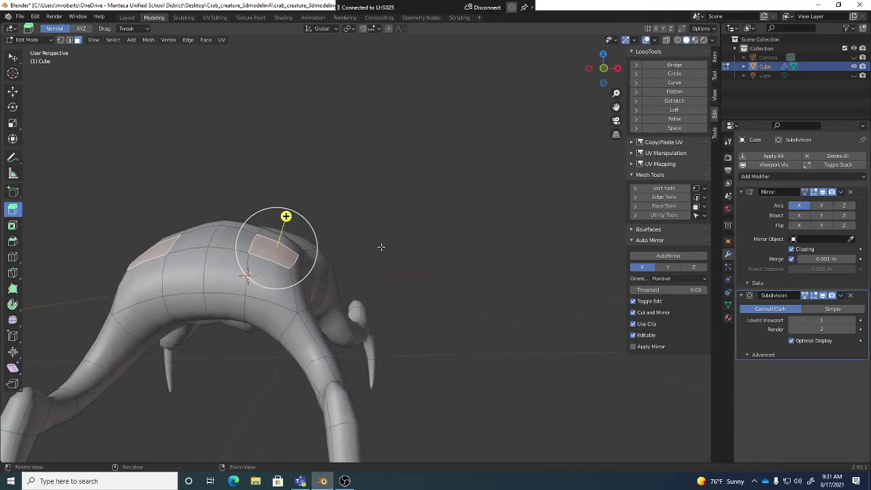
middle_click_drag(381, 247, 285, 237)
middle_click_drag(262, 182, 372, 240)
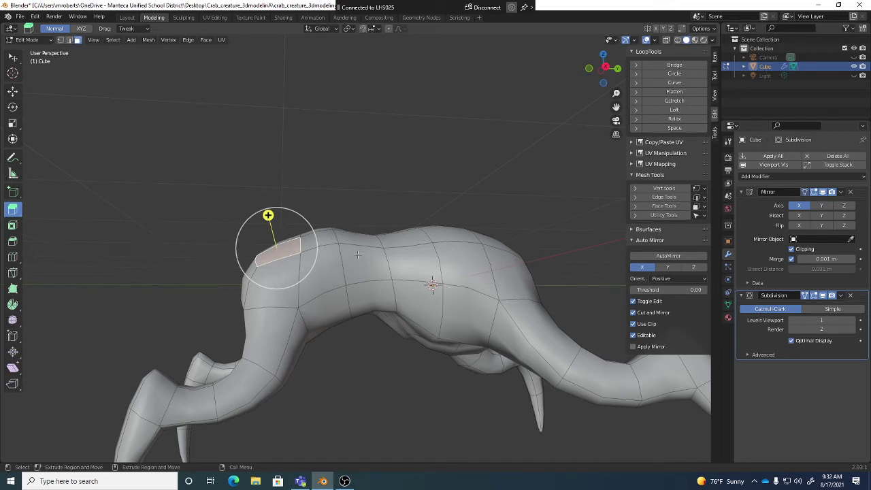
key("e")
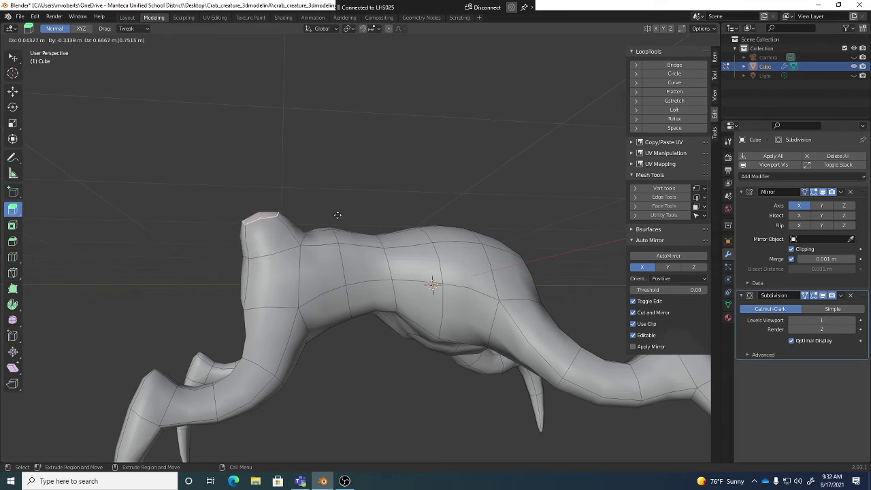
left_click(339, 223)
Scale down the end face of the new stub so that it tapers.
key("shift+space")
key("s")
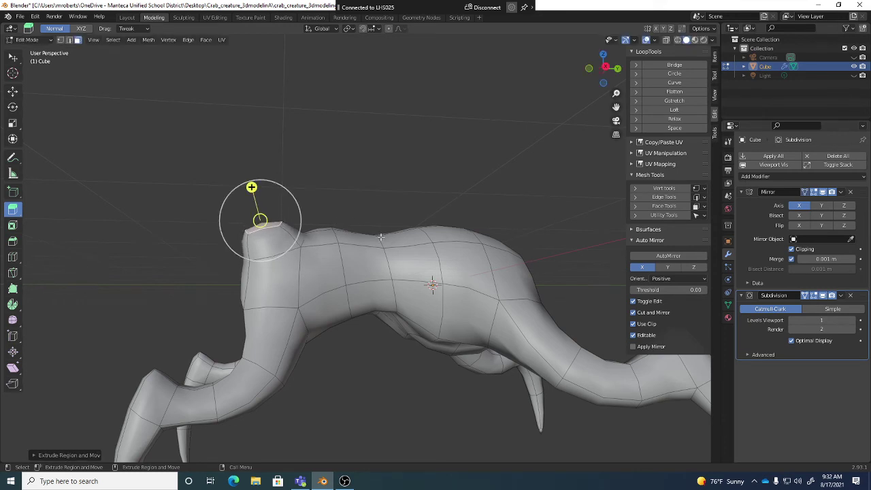
key("s")
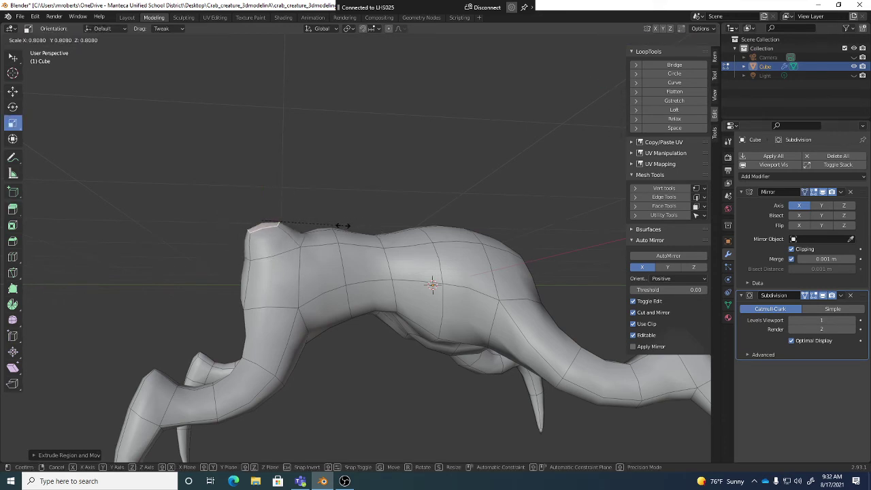
left_click(295, 229)
middle_click_drag(295, 229, 392, 256)
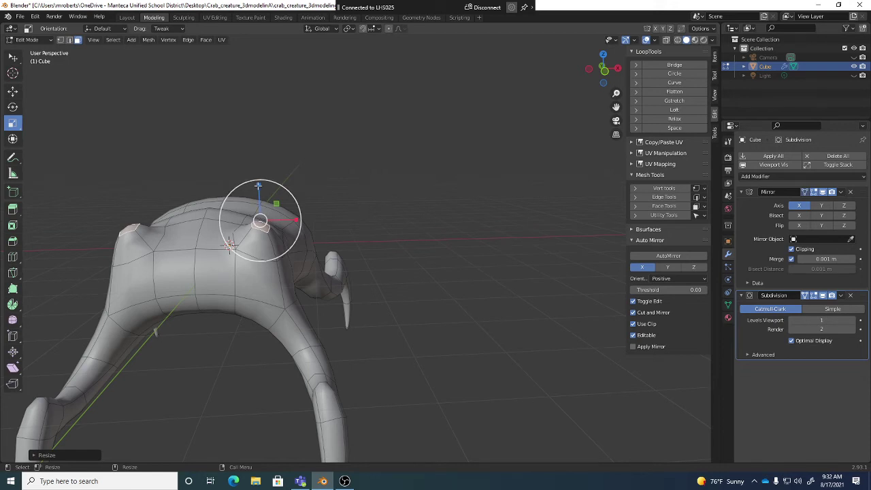
middle_click_drag(418, 268, 322, 263)
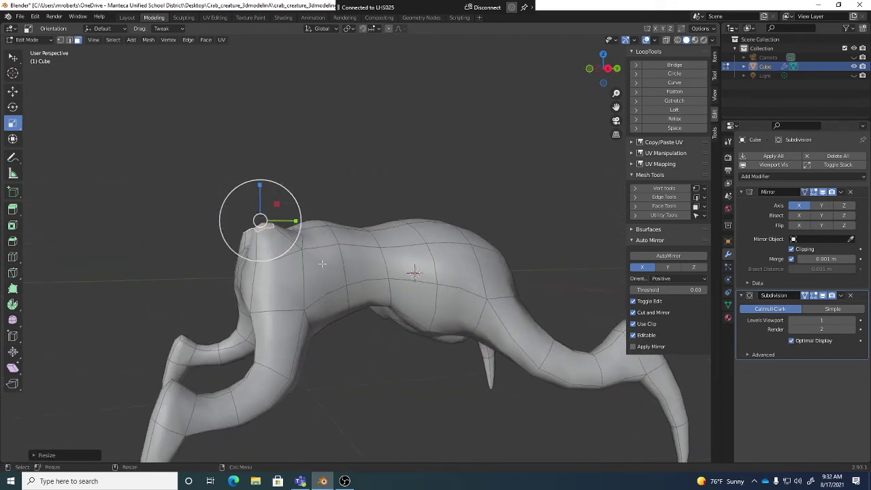
Extrude the stub's end face upward about 1 m to lengthen it into a stalk.
key("e")
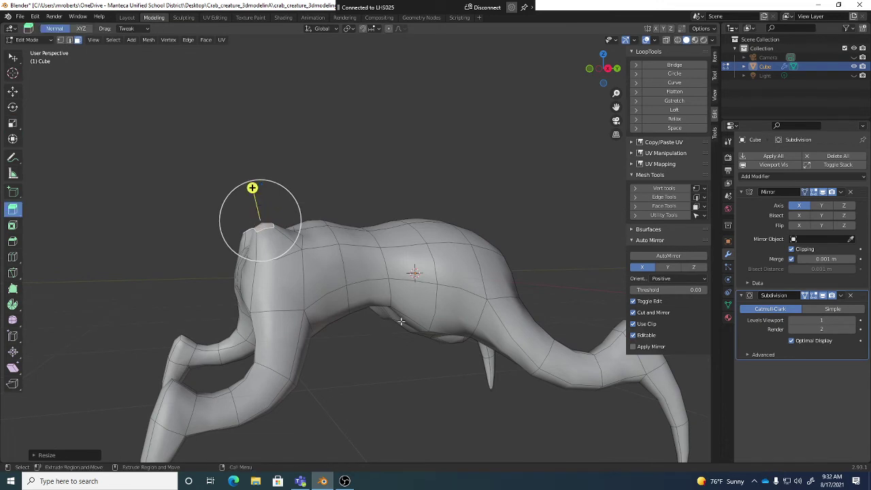
key("e")
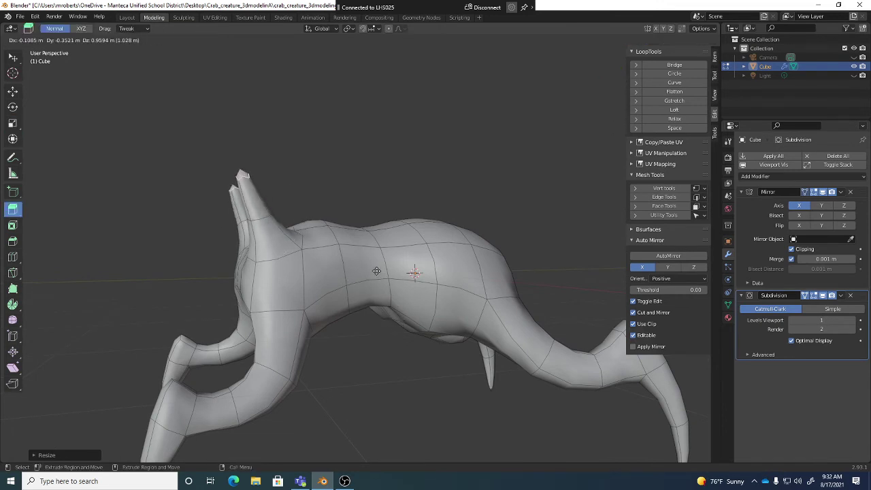
left_click(376, 271)
middle_click_drag(376, 270, 373, 273)
Rotate the stalk's end face to tilt it, and move it slightly away from the body.
key("shift+space")
key("r")
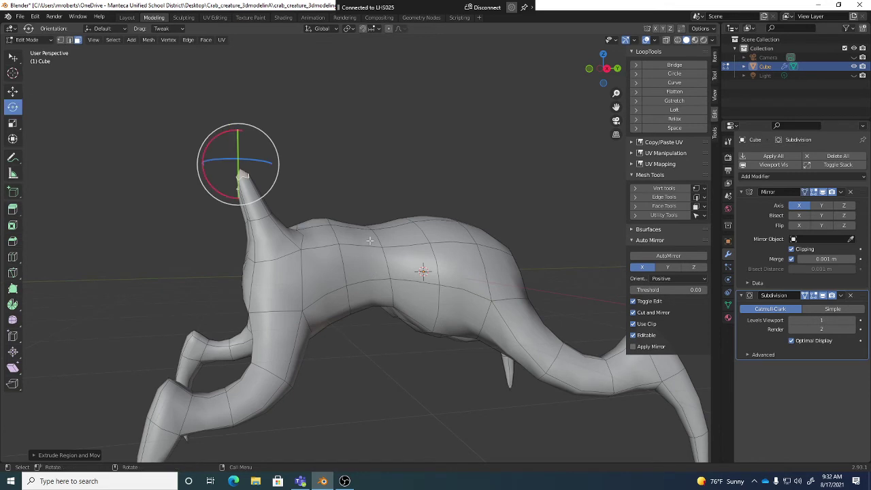
key("r")
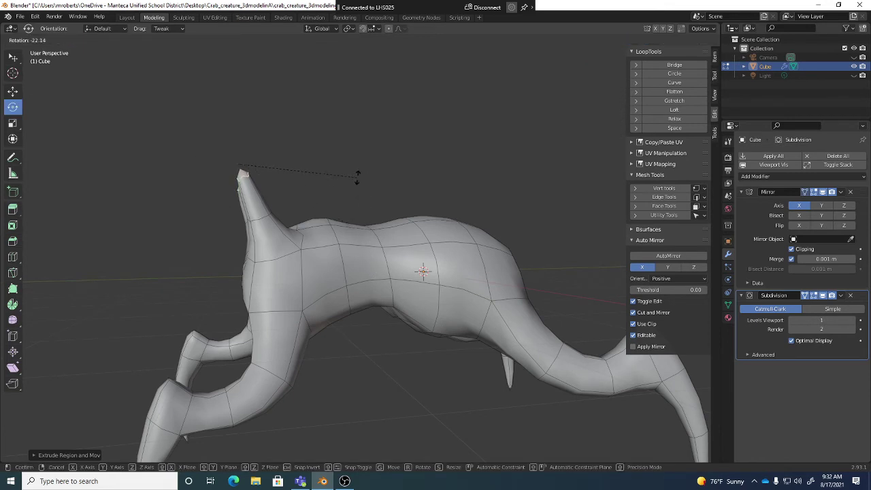
left_click(355, 173)
key("shift+space")
key("g")
key("g")
left_click(348, 185)
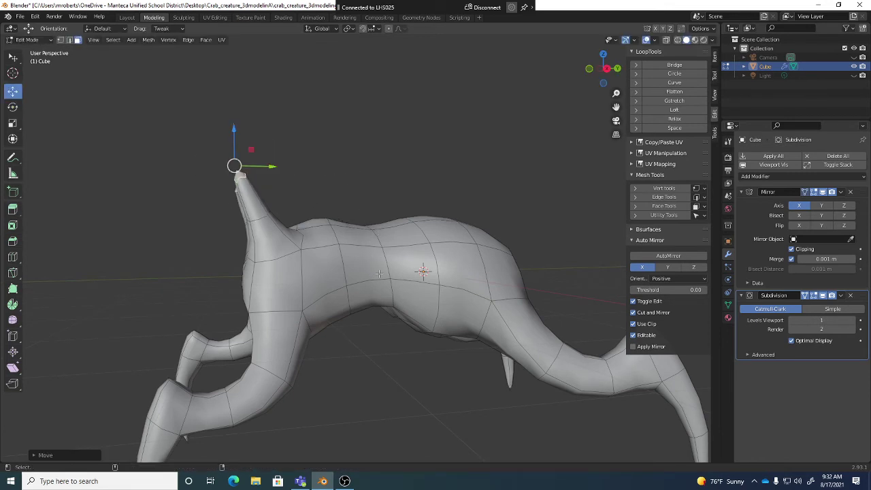
Extrude the stalk's end face about 1.1 m up and away from the body as a second segment.
key("shift+space")
key("e")
key("e")
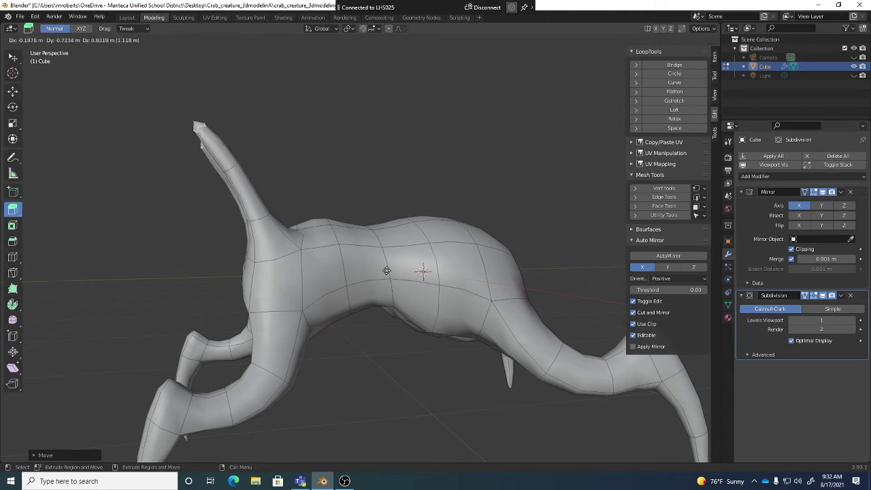
left_click(376, 283)
middle_click_drag(377, 283, 389, 262)
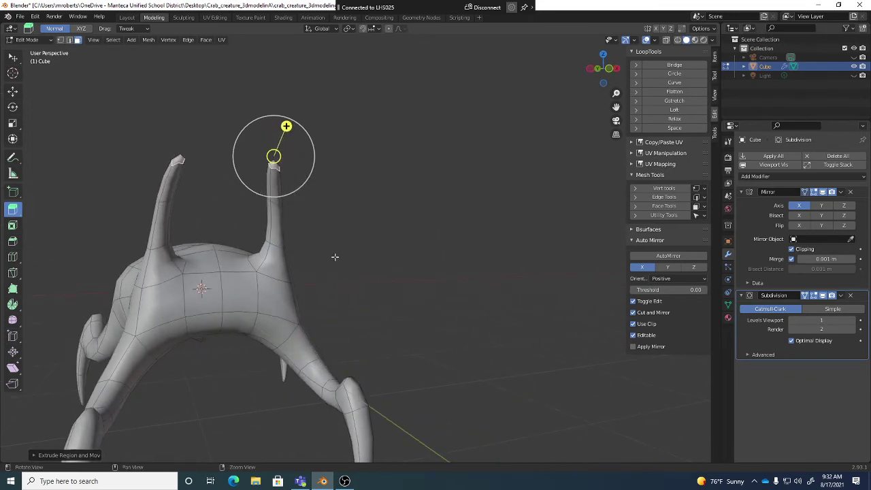
middle_click_drag(335, 257, 373, 243)
Move the stalk's tip face outward from the centre line so the two mirrored stalks spread apart.
key("shift+space")
key("g")
middle_click_drag(479, 253, 387, 229)
key("g")
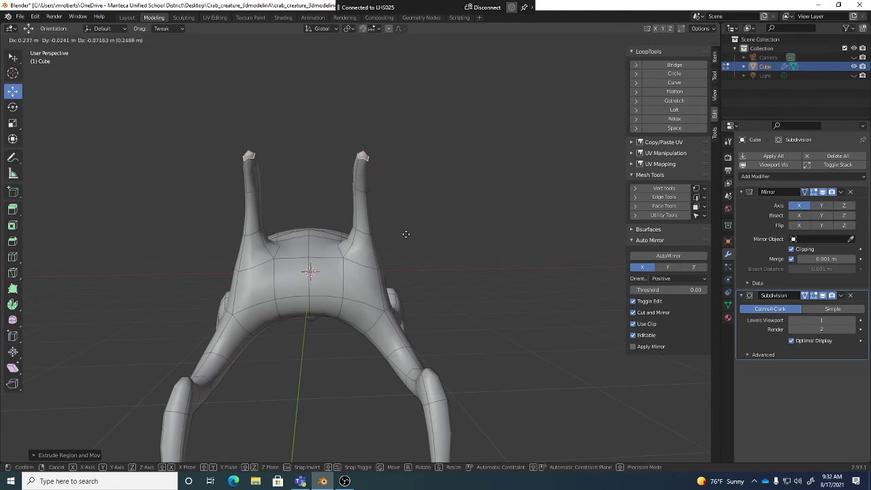
left_click(420, 239)
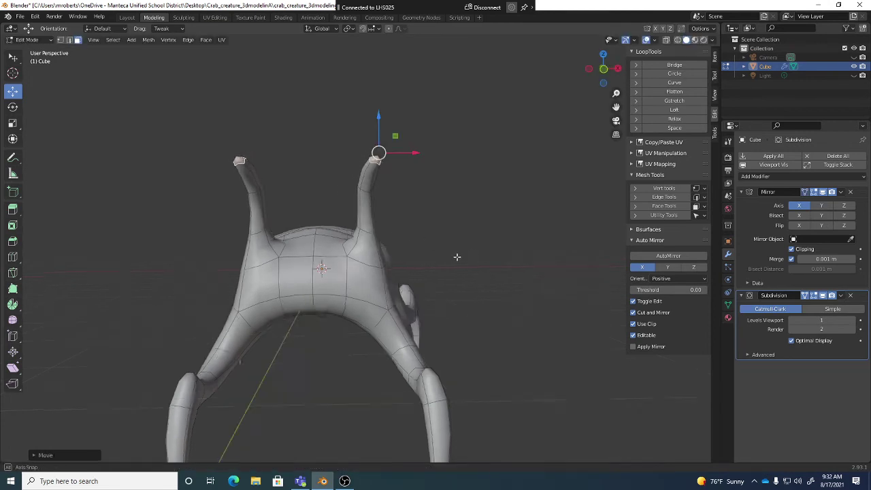
middle_click_drag(458, 254, 400, 230)
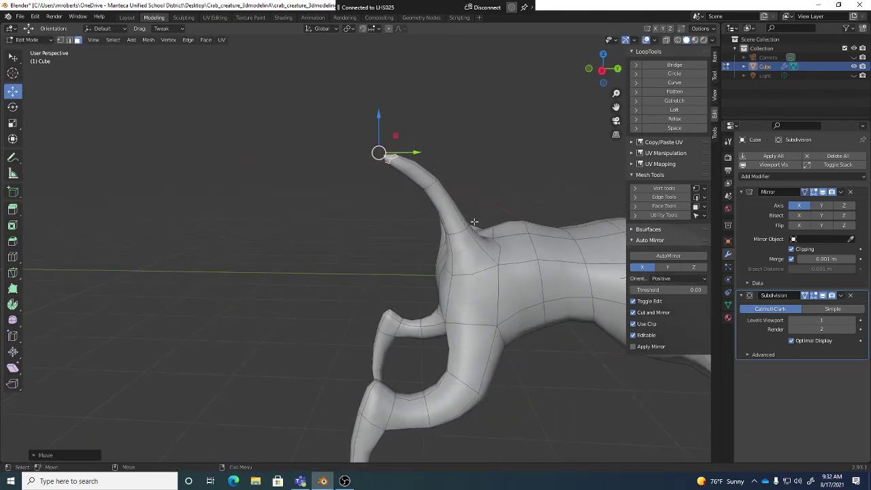
Rotate the stalk's tip face to follow the curve and scale it up slightly.
key("shift+space")
key("r")
key("r")
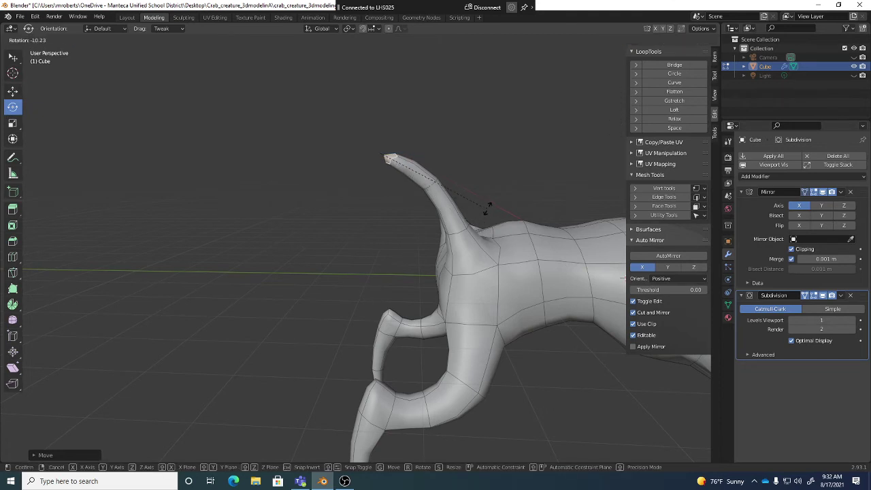
left_click(489, 210)
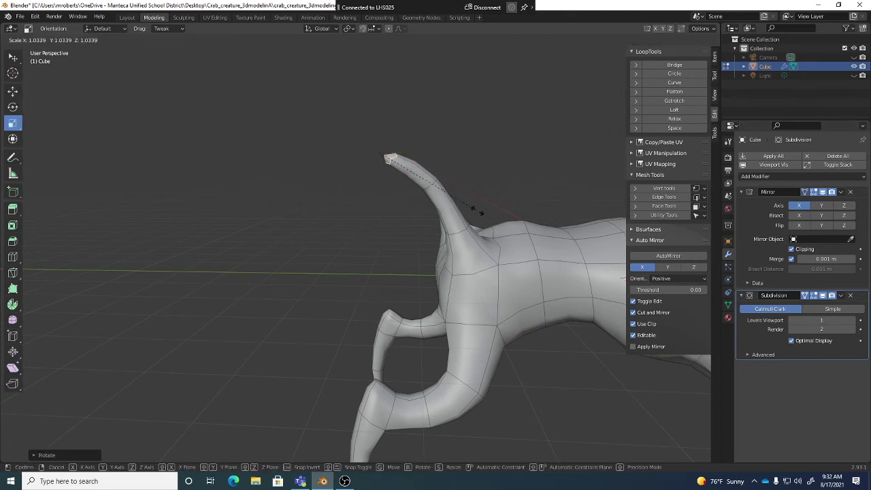
key("s")
left_click(545, 223)
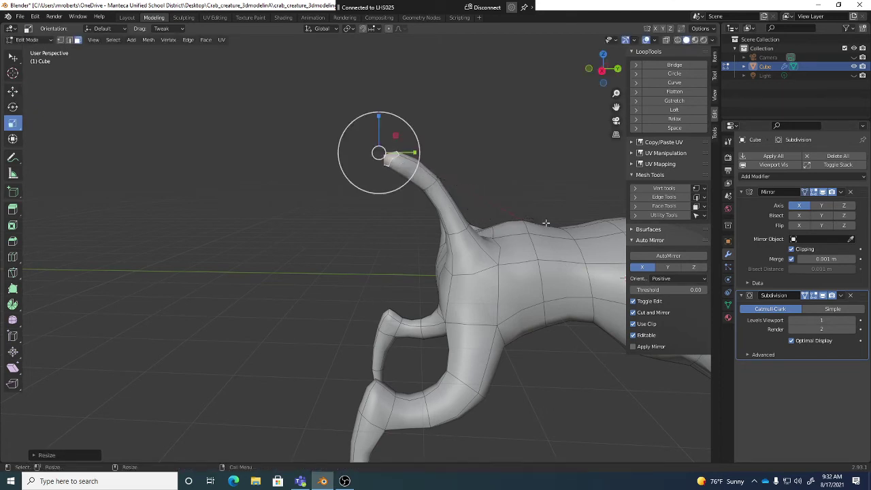
Extrude the stalk's tip face a short distance and scale it up to widen the tip.
key("ctrl+e")
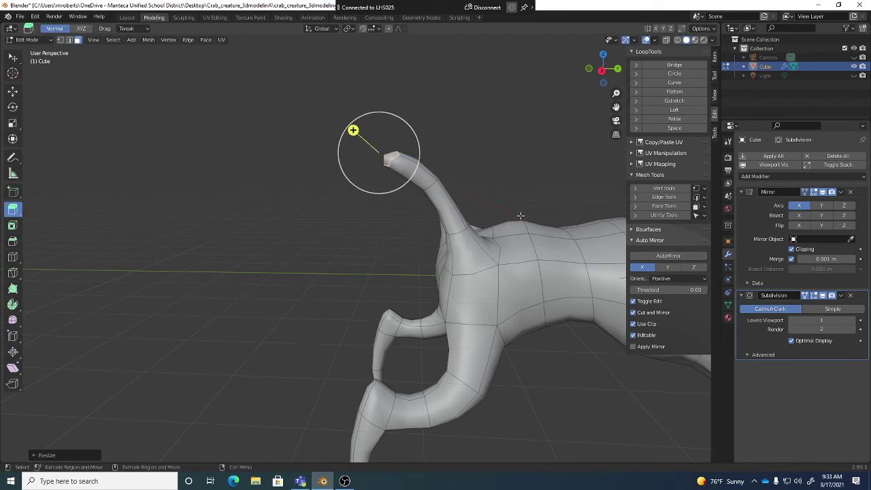
key("e")
left_click(505, 206)
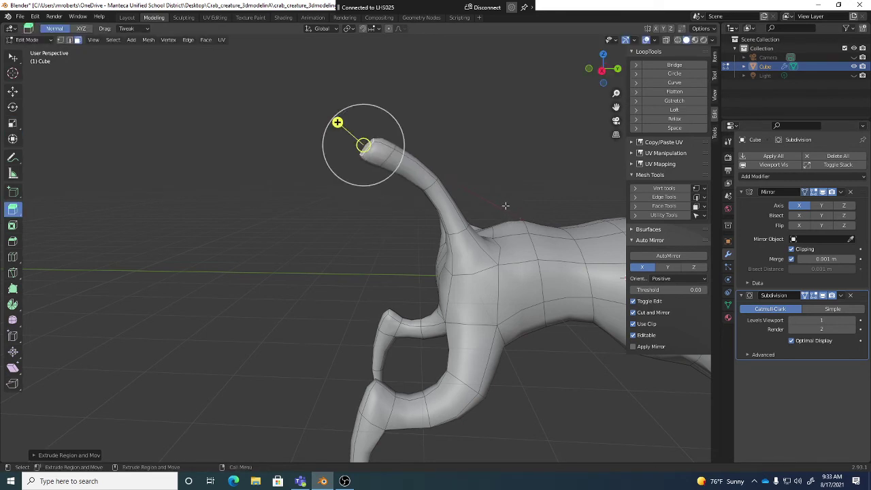
key("shift+space")
key("s")
key("s")
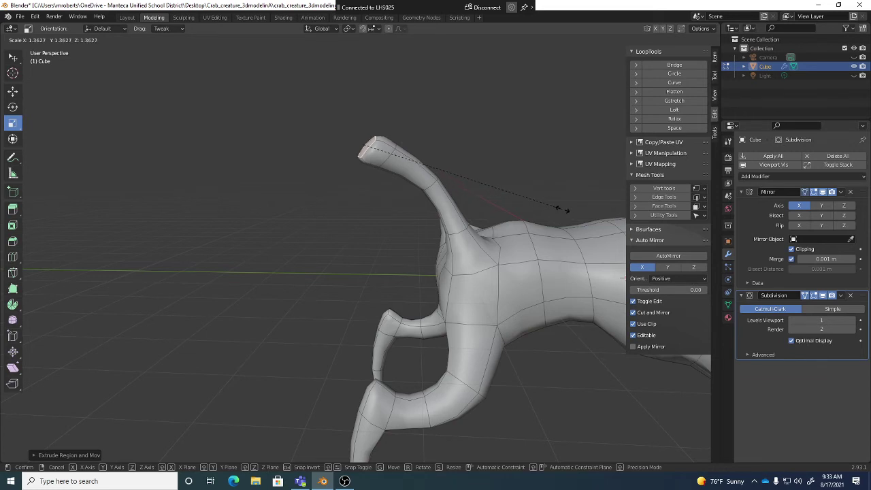
left_click(562, 209)
Rotate the widened end face of the stalk to angle the tip.
mouse_move(503, 204)
middle_mouse_down()
mouse_move(461, 197)
mouse_move(492, 196)
middle_mouse_up()
key("shift+space")
key("r")
key("r")
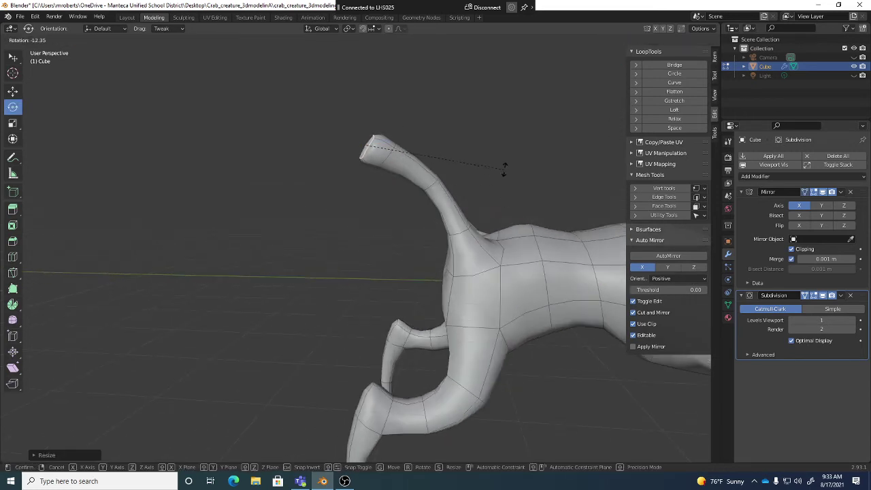
left_click(498, 149)
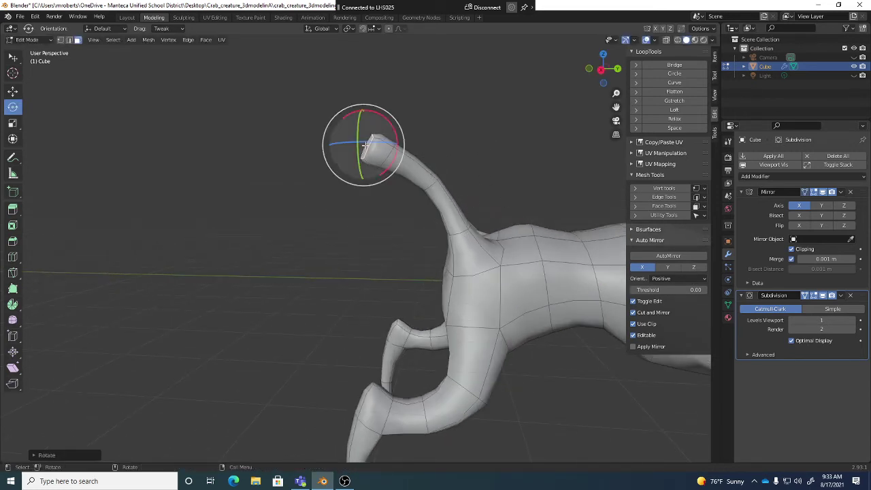
Select the mirrored face between the front legs, below the stalks, and extrude it.
middle_click_drag(416, 169, 478, 202)
left_click(478, 202)
middle_click_drag(375, 177, 409, 215)
scroll(346, 183, "up", 4)
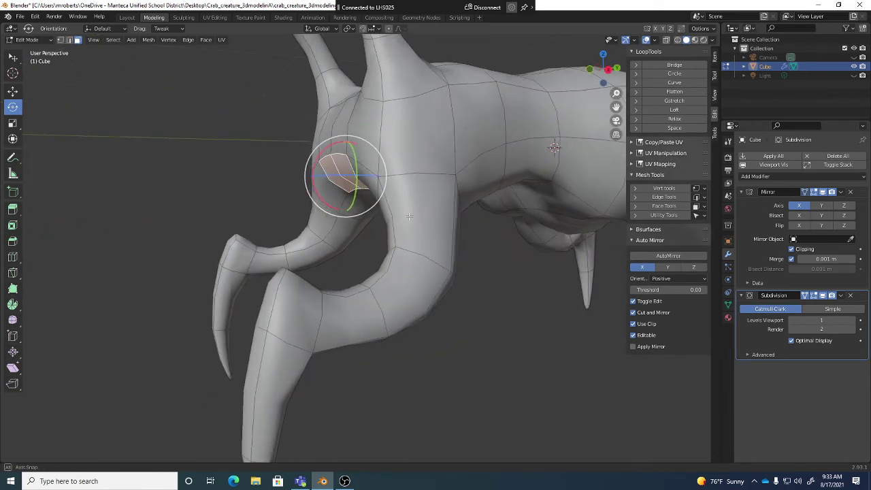
key("e")
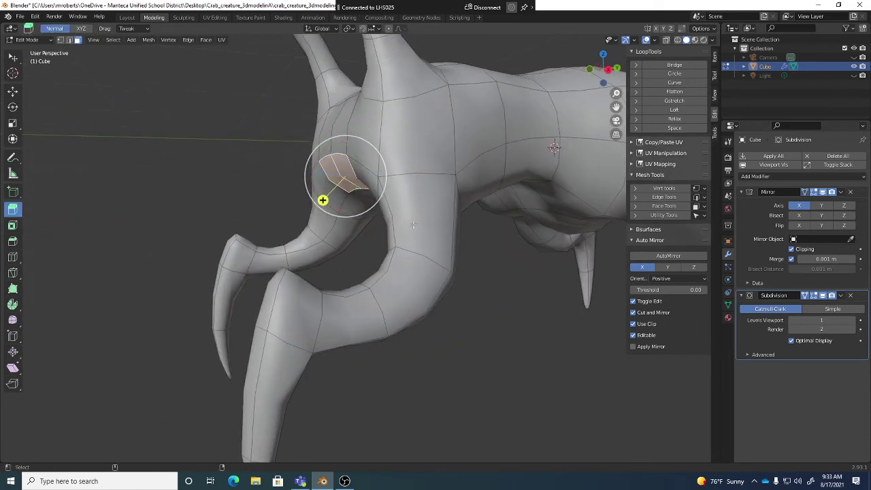
left_click_drag(414, 225, 408, 222)
Scale down the extruded face between the front legs and extrude it inward to form a mouth cavity.
left_click_drag(368, 204, 414, 213, "alt")
scroll(416, 214, "up", 1)
key("r")
key("s")
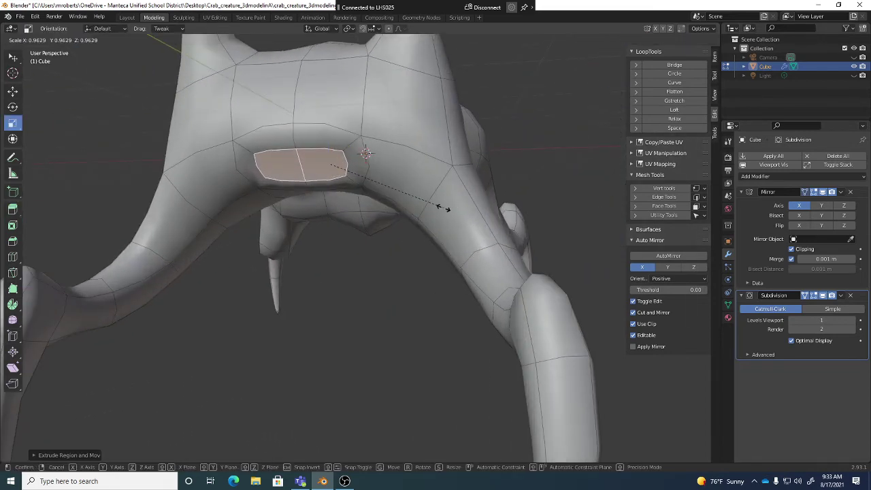
left_click(359, 217)
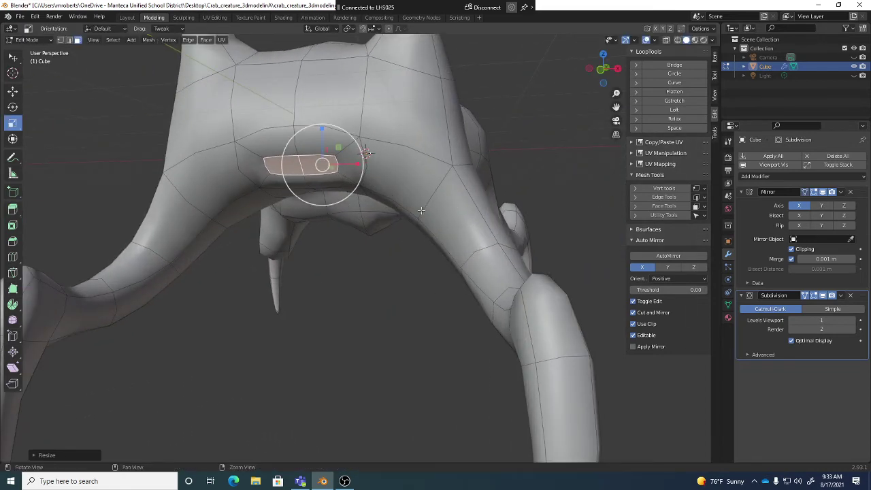
middle_click_drag(359, 216, 449, 214)
key("ctrl+e")
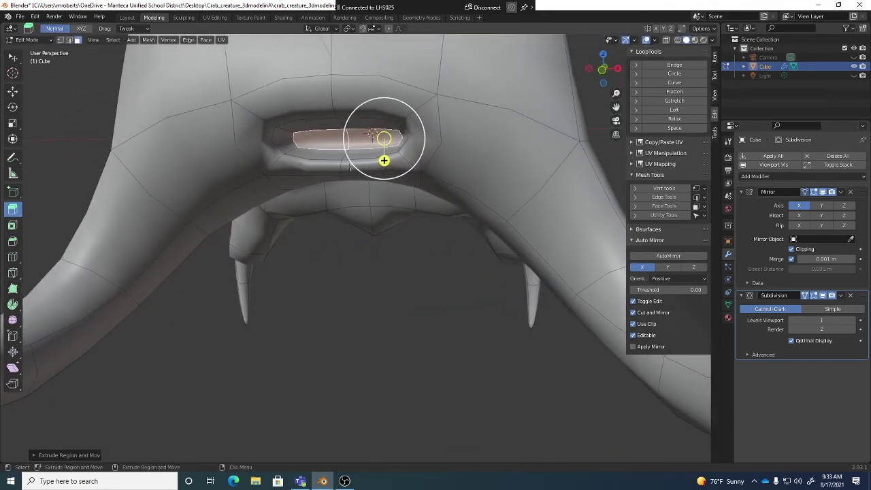
Switch to edge selection and move the mouth's lower inner edge up and outward to shape the lower lip.
key("2")
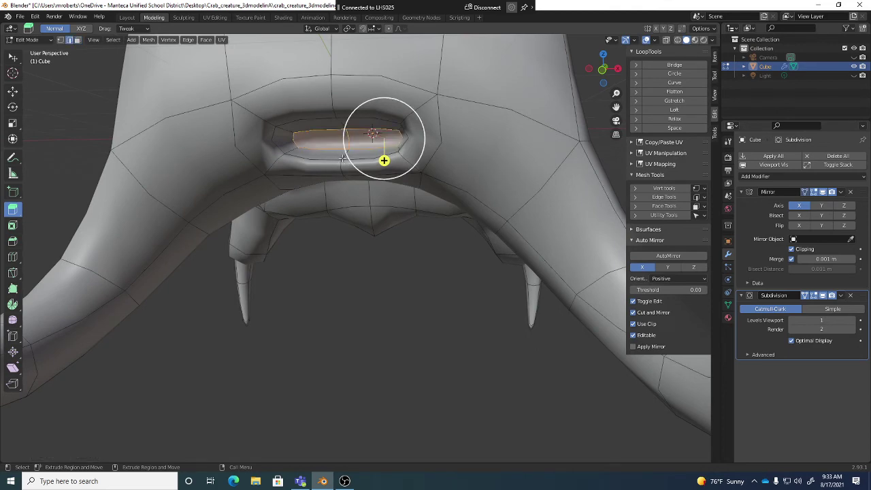
key("w")
left_click(346, 157)
key("g")
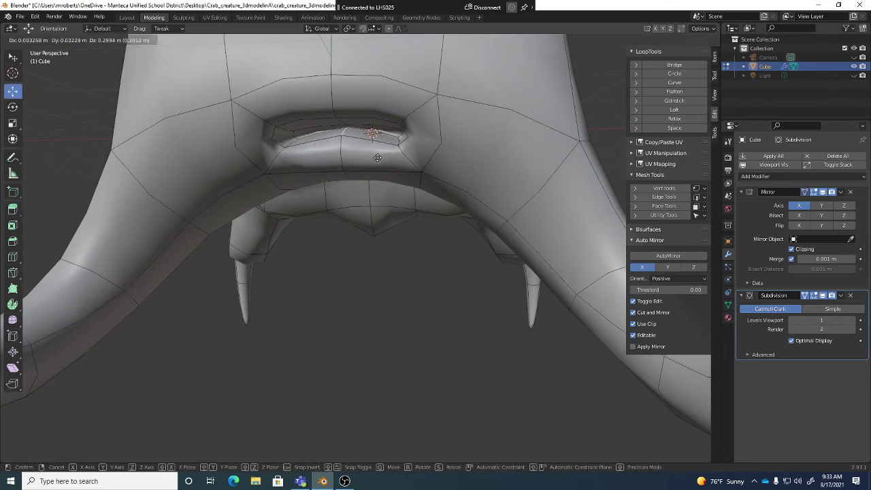
left_click(377, 156)
middle_click_drag(377, 156, 299, 153)
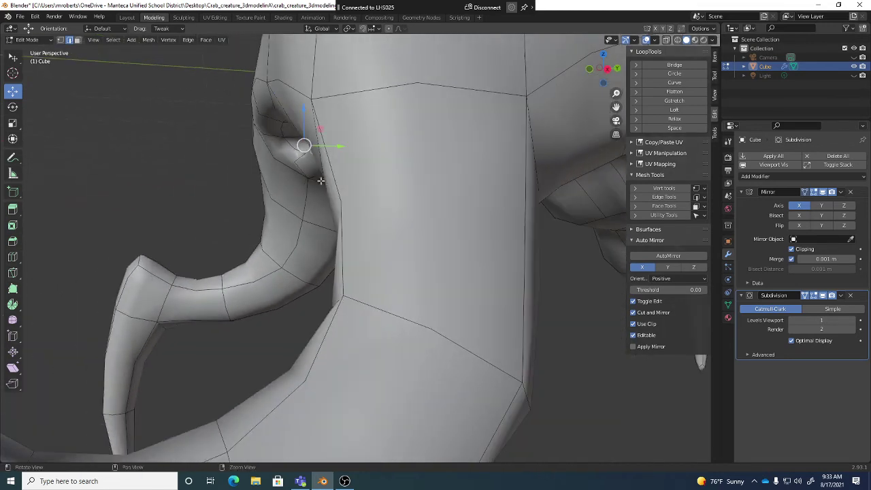
key("g")
left_click(288, 188)
middle_click_drag(288, 188, 361, 191)
middle_click_drag(319, 118, 399, 179)
left_click(552, 188)
middle_click_drag(265, 125, 322, 221)
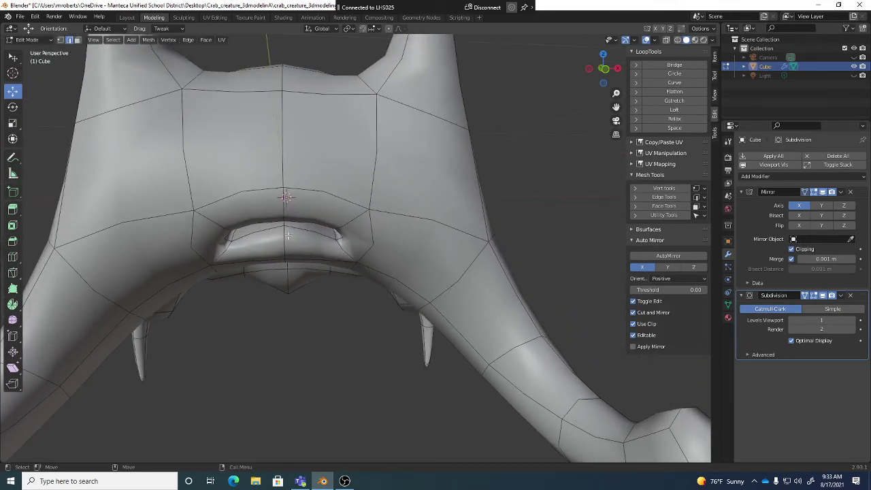
Add two loop cuts around the mouth opening with the Loop Cut tool.
left_click(12, 257)
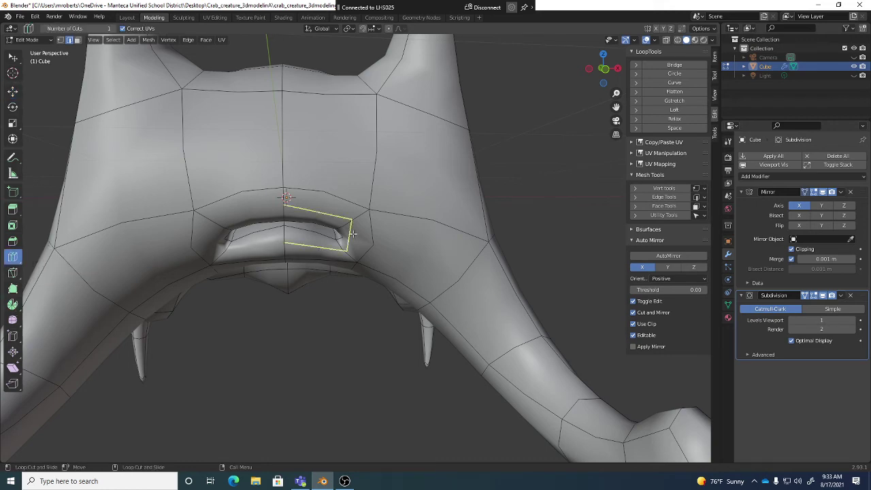
mouse_move(352, 223)
middle_mouse_down()
mouse_move(381, 272)
mouse_move(359, 232)
middle_mouse_up()
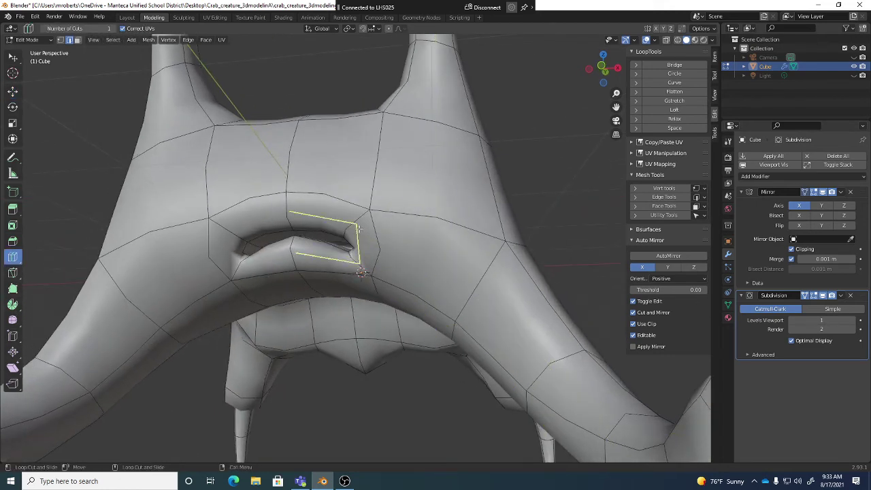
left_click(359, 229)
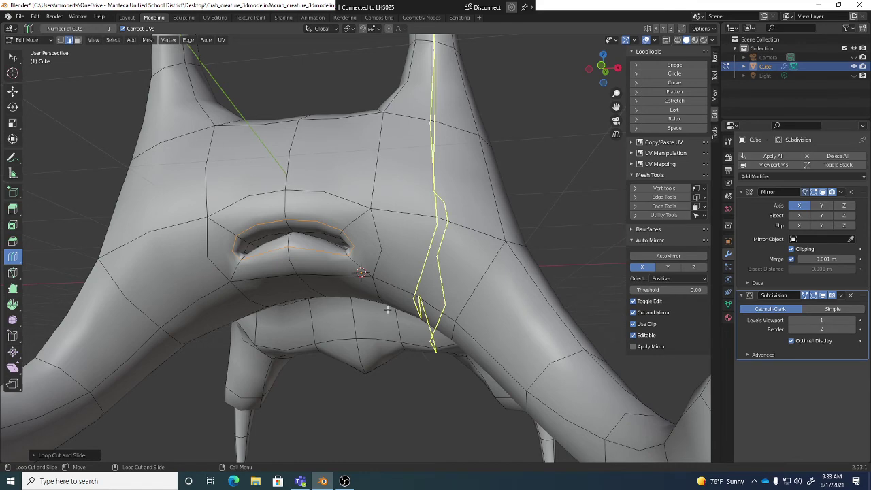
left_click(351, 225)
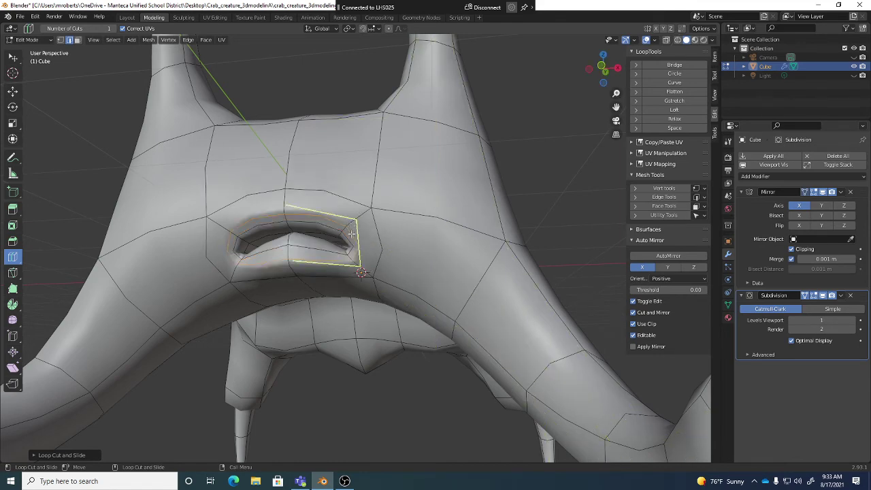
left_click_drag(377, 267, 324, 266, "alt")
Move the lower-lip and upper-lip edges of the mouth to shape the lips in profile.
key("w")
double_click(312, 245)
key("g")
left_click(311, 267)
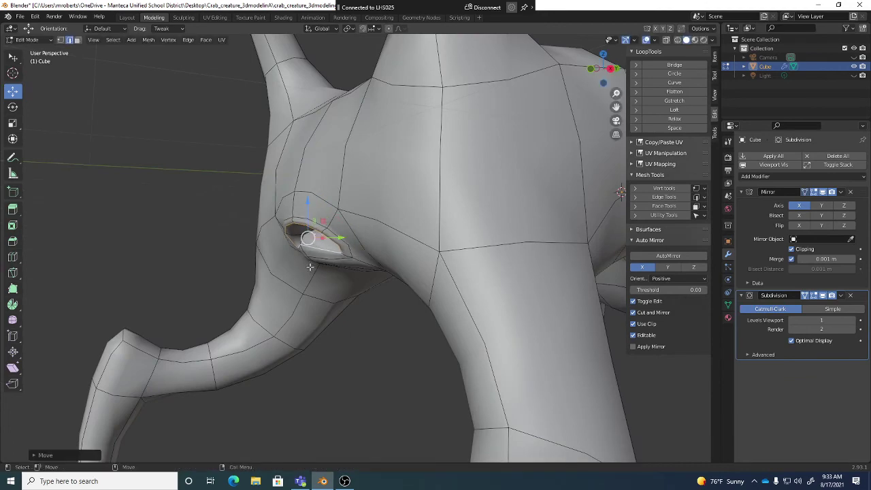
double_click(302, 218)
key("g")
left_click(309, 234)
Move the edges of the lower lip and the outer edge beneath the mouth to fill out the chin.
middle_click_drag(310, 234, 350, 199)
left_click(307, 188, "alt")
middle_click_drag(356, 232, 373, 275)
key("g")
left_click(396, 245)
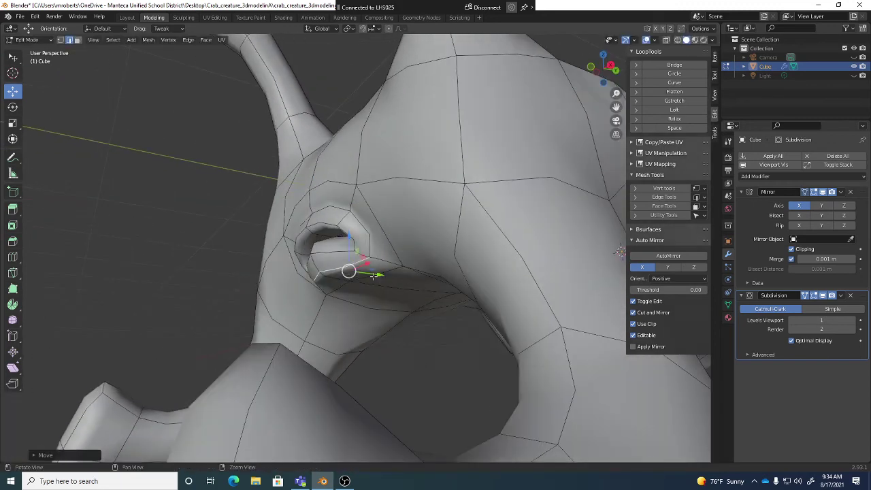
left_click(392, 267, "alt")
key("g")
left_click(411, 319)
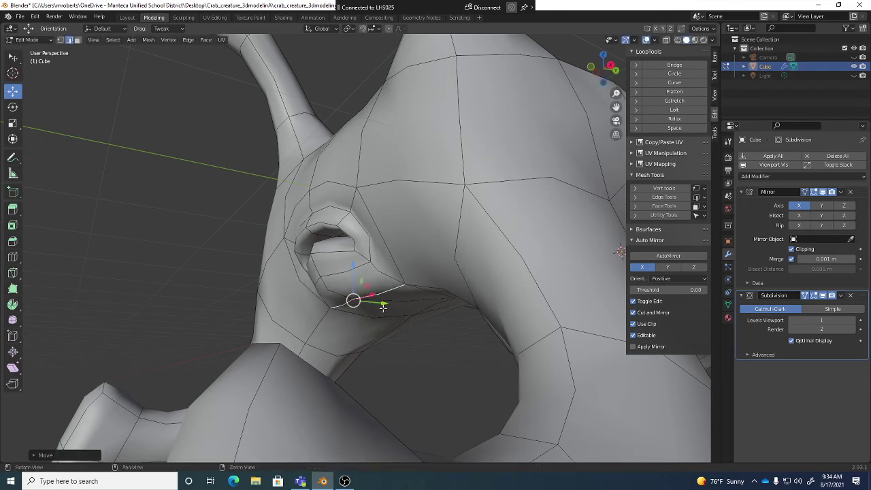
Adjust the position of the center edge beneath the lower lip.
middle_click_drag(383, 310, 449, 315)
middle_click_drag(405, 298, 407, 299)
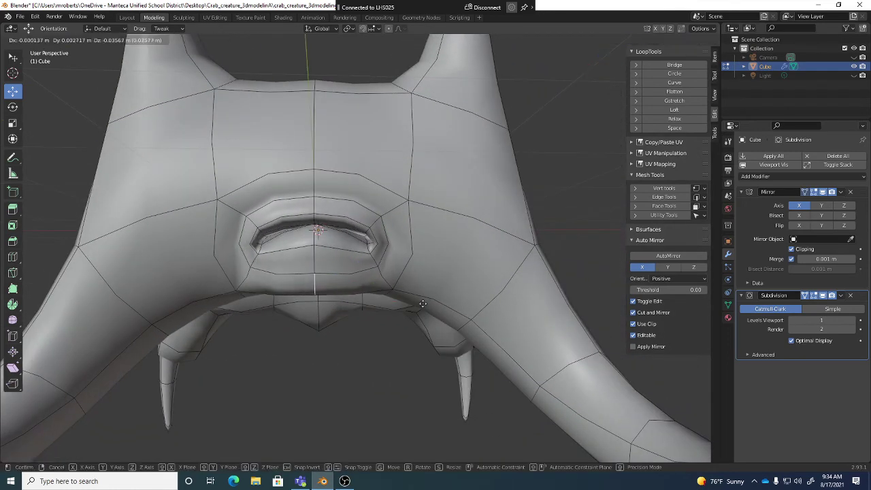
middle_click_drag(315, 282, 371, 257)
key("g")
left_click(364, 270)
left_click(481, 267)
Select the edge loops around the mouth to examine them and clear the selection.
scroll(395, 274, "down", 4)
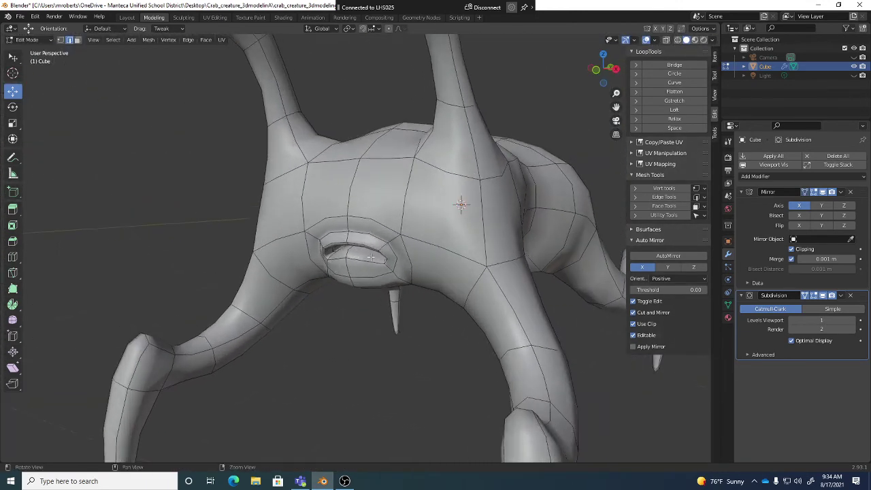
scroll(376, 238, "up", 5)
key("w")
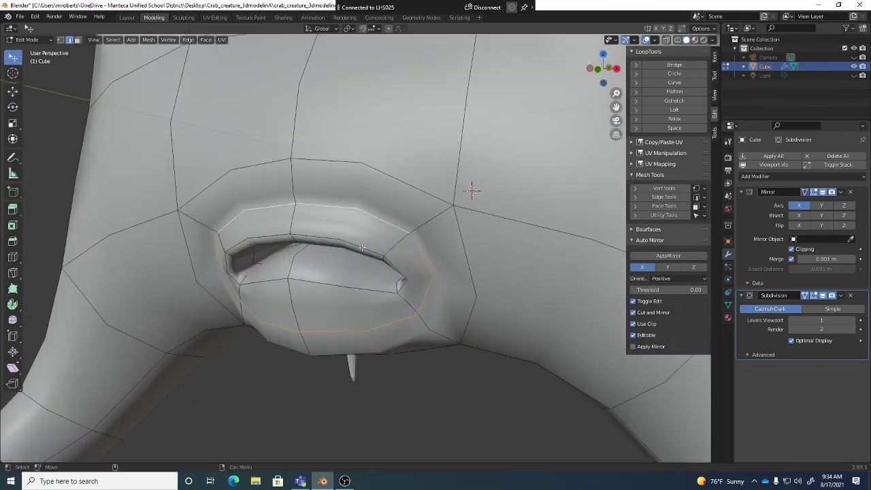
middle_click_drag(404, 258, 355, 237)
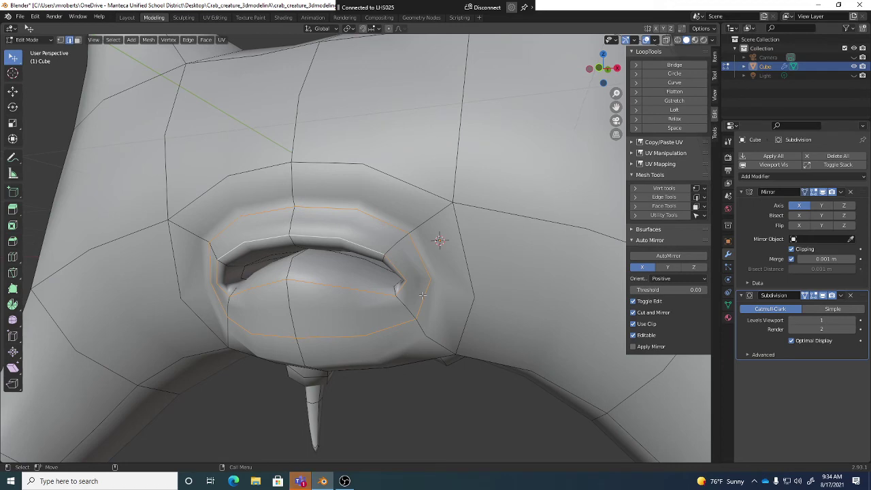
middle_click_drag(423, 296, 173, 224)
key("alt+a")
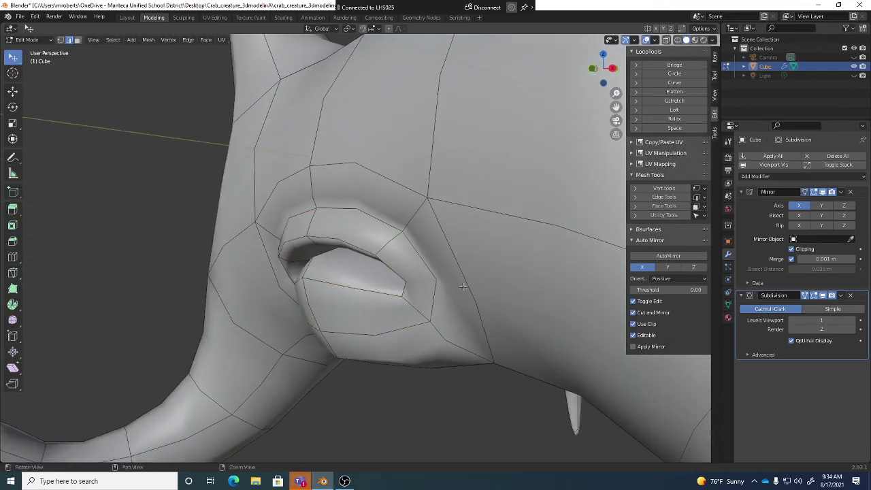
Check the whole creature from the side and save the Blender file.
scroll(463, 287, "down", 10)
middle_click_drag(462, 286, 430, 288)
scroll(430, 288, "up", 5)
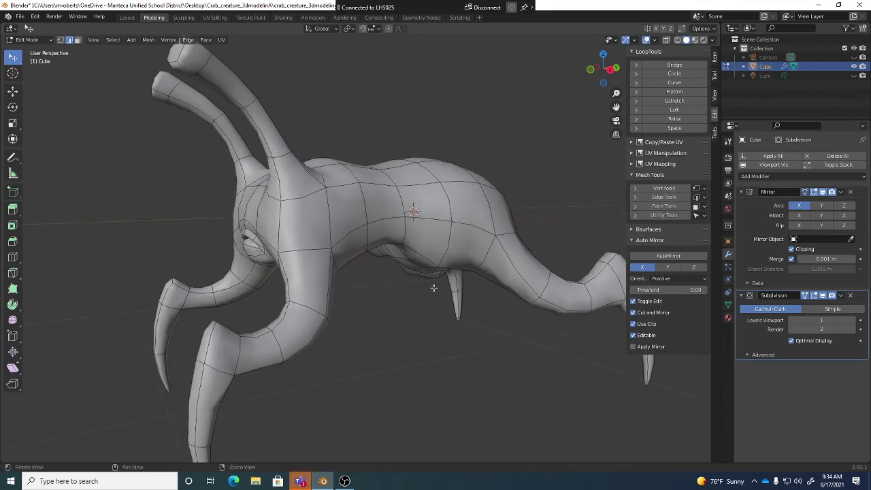
key("ctrl+s")
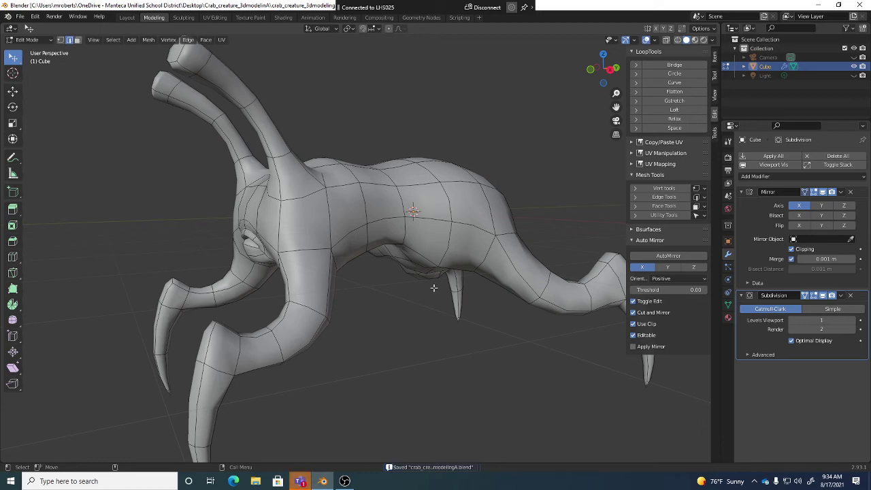
Move the edges on the underside of the body behind the front legs to refine the belly.
middle_click_drag(433, 288, 462, 245)
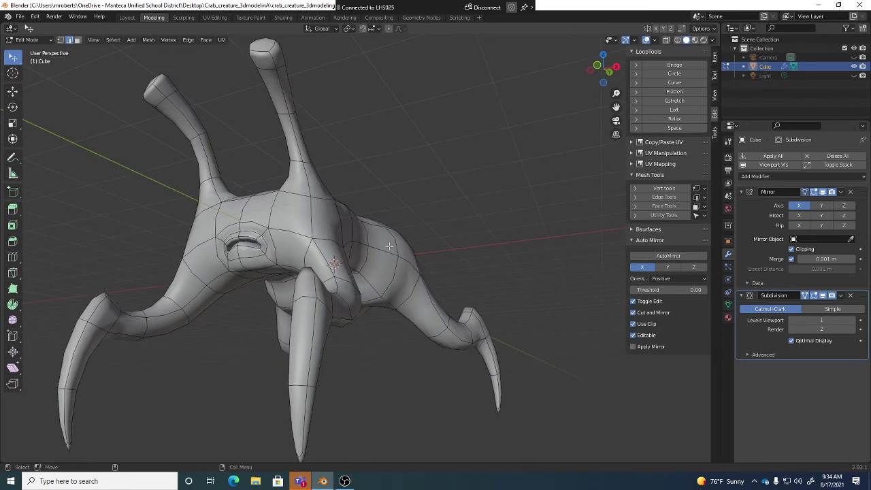
middle_click_drag(317, 267, 328, 264)
scroll(299, 269, "up", 1)
middle_click_drag(241, 279, 257, 276)
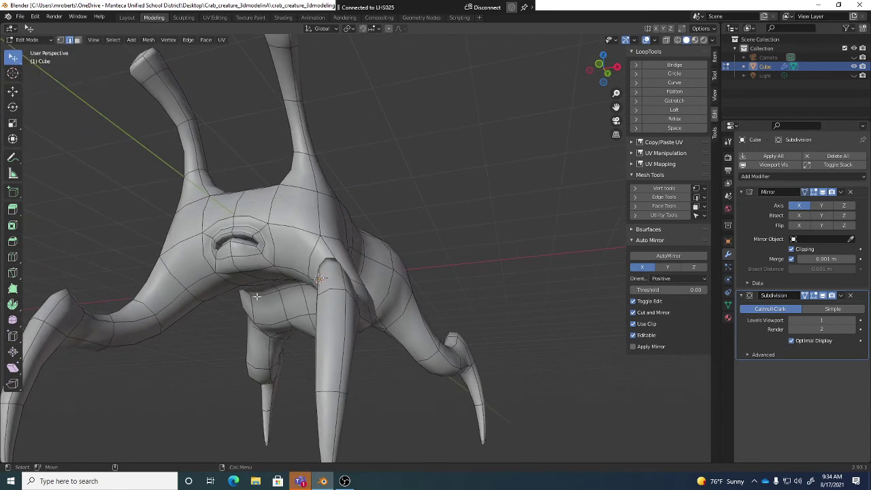
left_click_drag(258, 277, 289, 290)
middle_click_drag(350, 309, 331, 302)
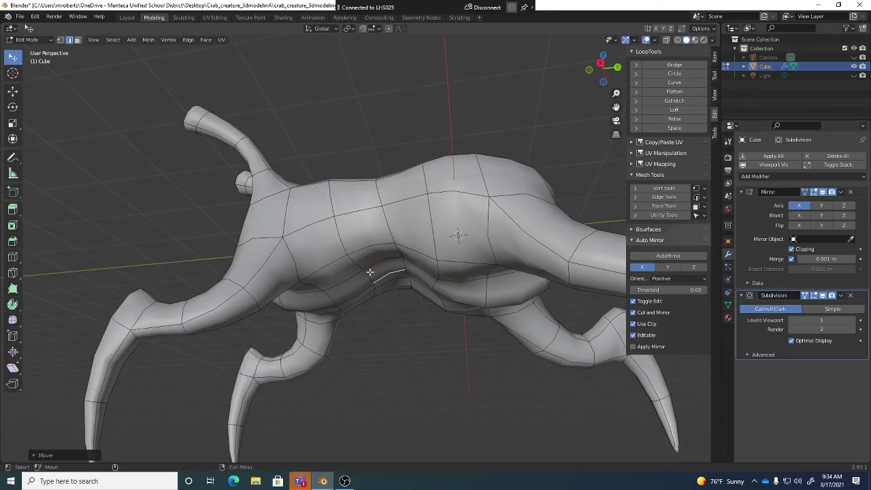
middle_click_drag(382, 276, 377, 310)
Move the edges on top of the rear body to round out the hump.
middle_click_drag(454, 187, 433, 171)
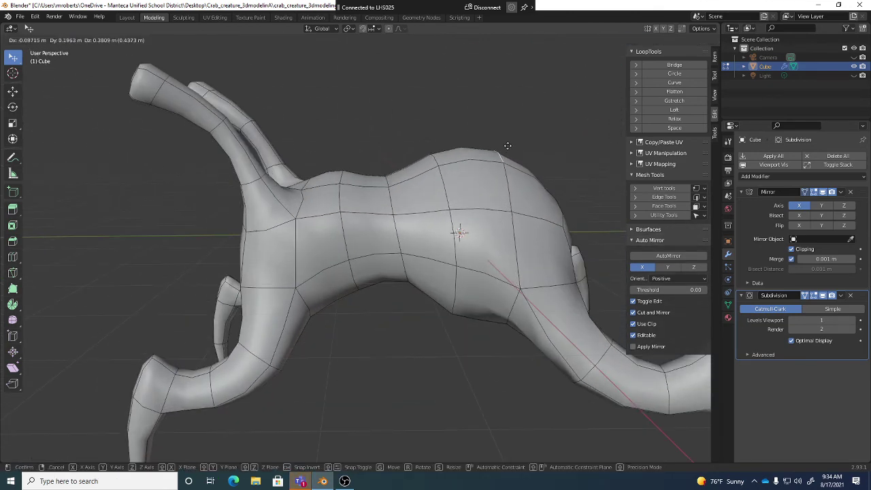
middle_click_drag(495, 171, 477, 239)
left_click(474, 173)
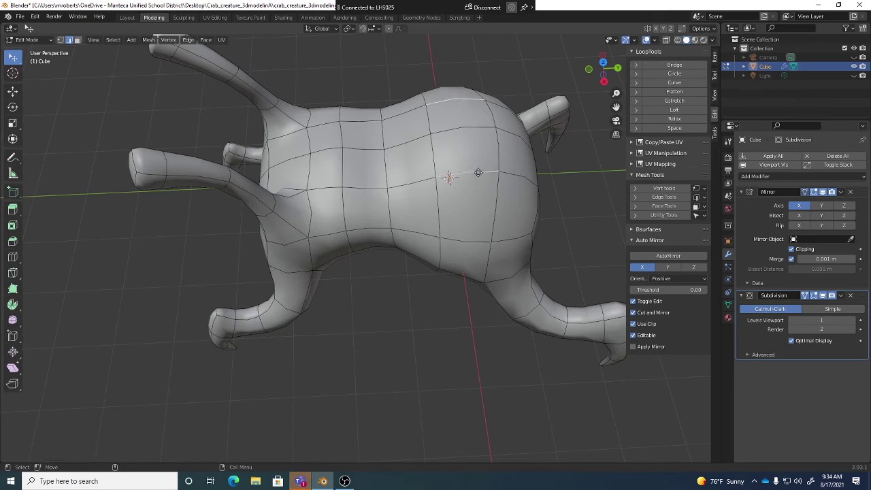
middle_click_drag(447, 175, 449, 162)
Move the edge on the back behind the stalks to smooth the waist, and save the file.
left_click_drag(392, 200, 347, 198)
mouse_move(342, 238)
middle_mouse_down()
mouse_move(350, 223)
mouse_move(551, 223)
mouse_move(538, 216)
mouse_move(340, 217)
mouse_move(333, 232)
middle_mouse_up()
middle_click_drag(251, 138, 354, 182)
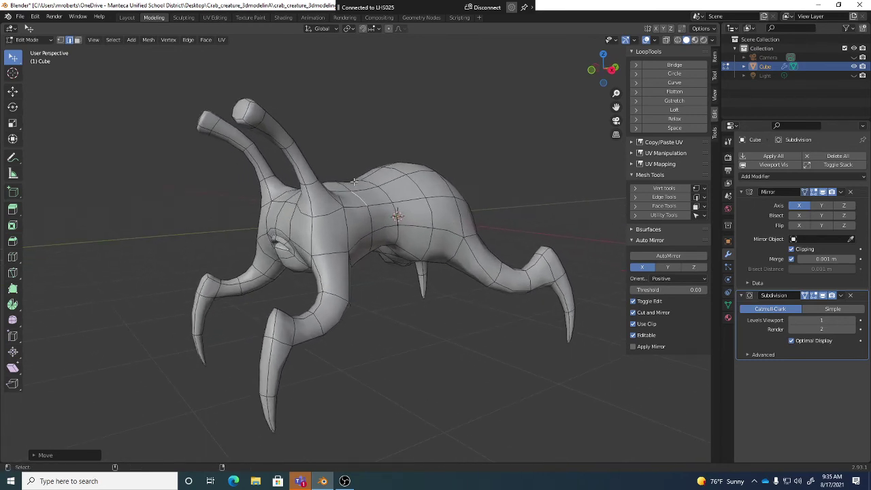
key("ctrl+s")
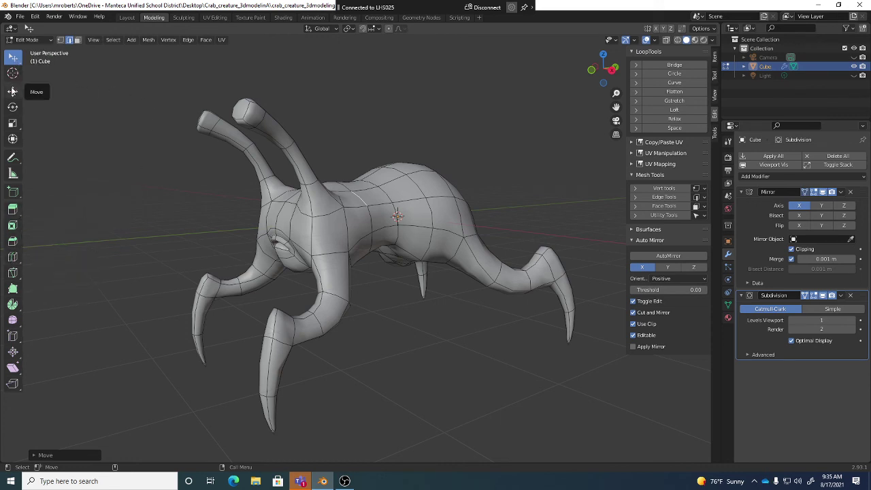
Move the underside edges between the front and rear legs to reshape the belly.
middle_click_drag(389, 226, 381, 184)
middle_click_drag(441, 260, 430, 250)
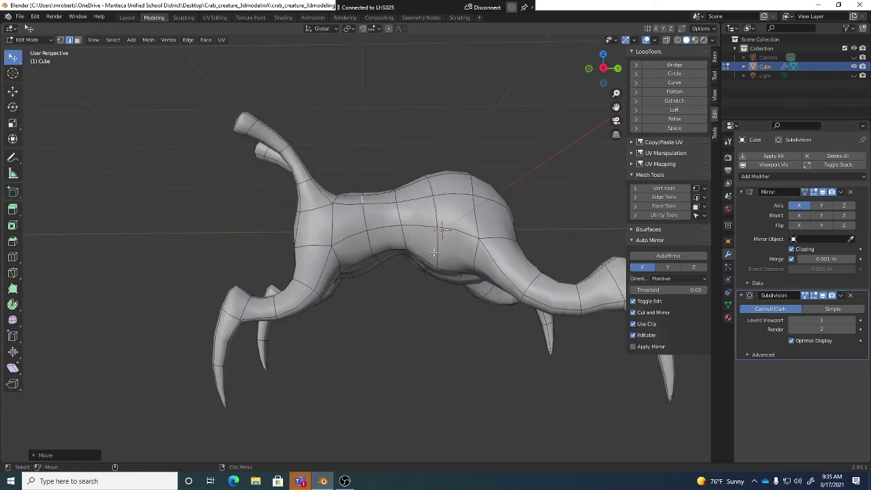
mouse_move(434, 251)
left_mouse_down()
mouse_move(439, 245)
mouse_move(439, 256)
left_mouse_up()
middle_click_drag(439, 256, 400, 282)
key("g")
left_click(405, 271)
left_click_drag(402, 261, 415, 257)
middle_click_drag(433, 275, 369, 267)
left_click_drag(378, 267, 366, 264)
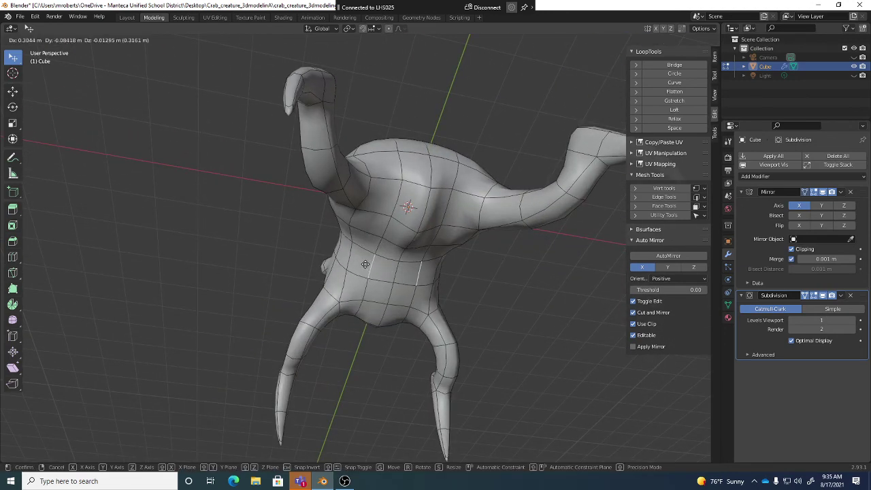
middle_click_drag(366, 264, 435, 299)
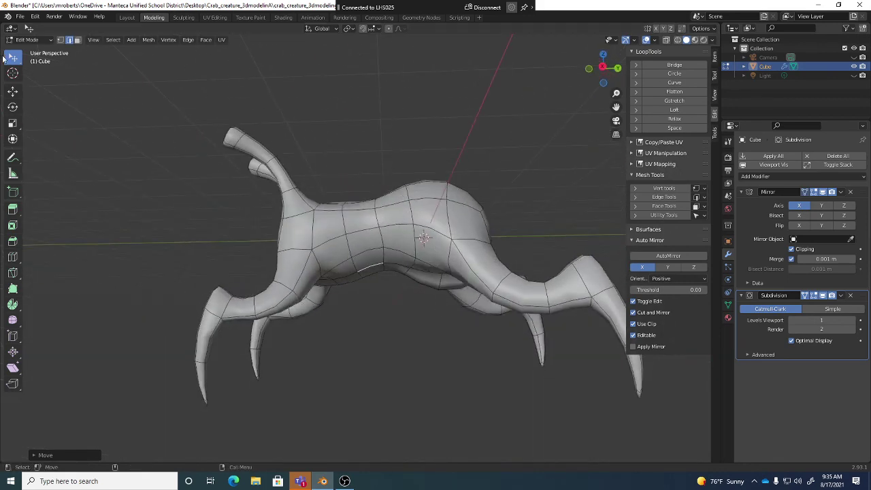
Adjust the edge where the front leg joins the body and save the file.
middle_click_drag(310, 210, 371, 238)
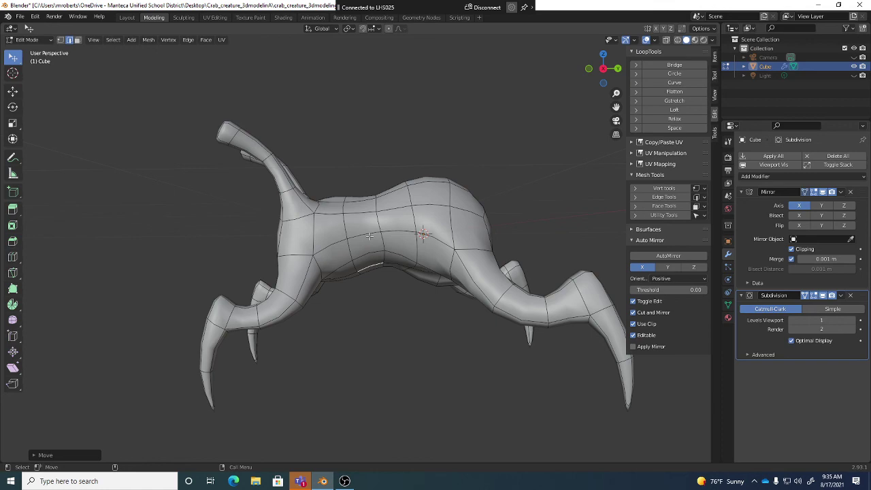
middle_click_drag(359, 217, 401, 258)
left_click(399, 260)
key("g")
left_click(402, 257)
key("ctrl+s")
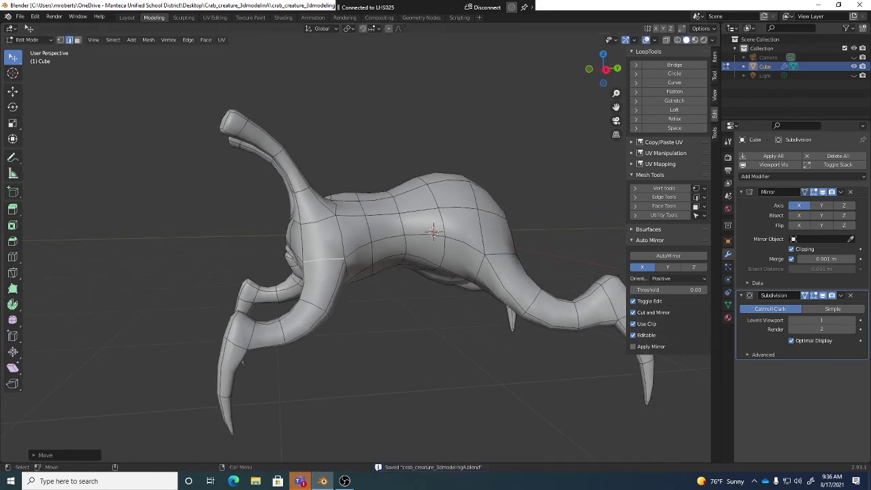